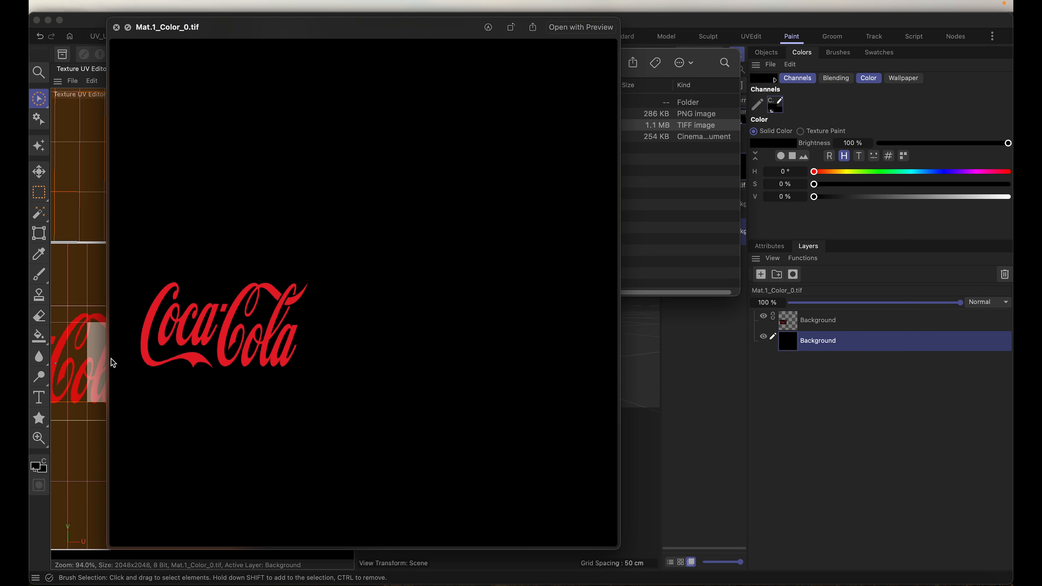
Step: Close the Mat.1_Color_0.tif preview, go back to the LOD Tutorial folder, and switch to Cinema 4D
key(space)
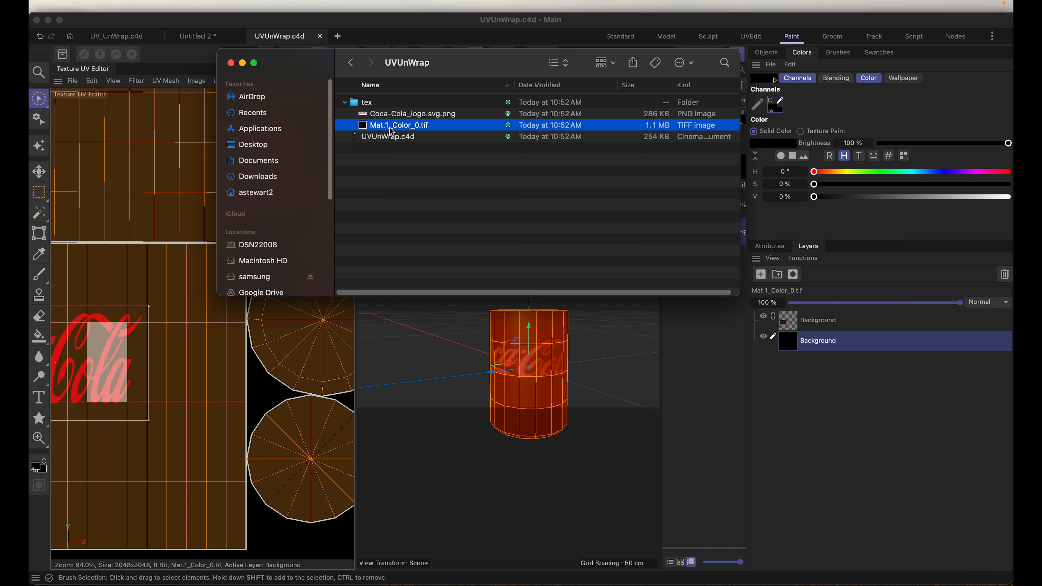
click(346, 103)
click(352, 64)
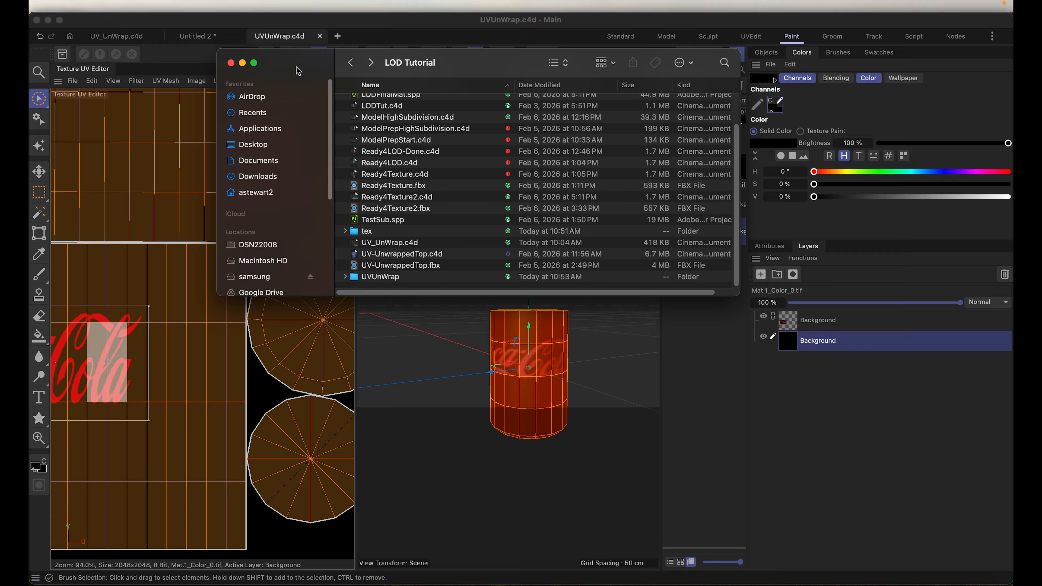
key(super+Tab)
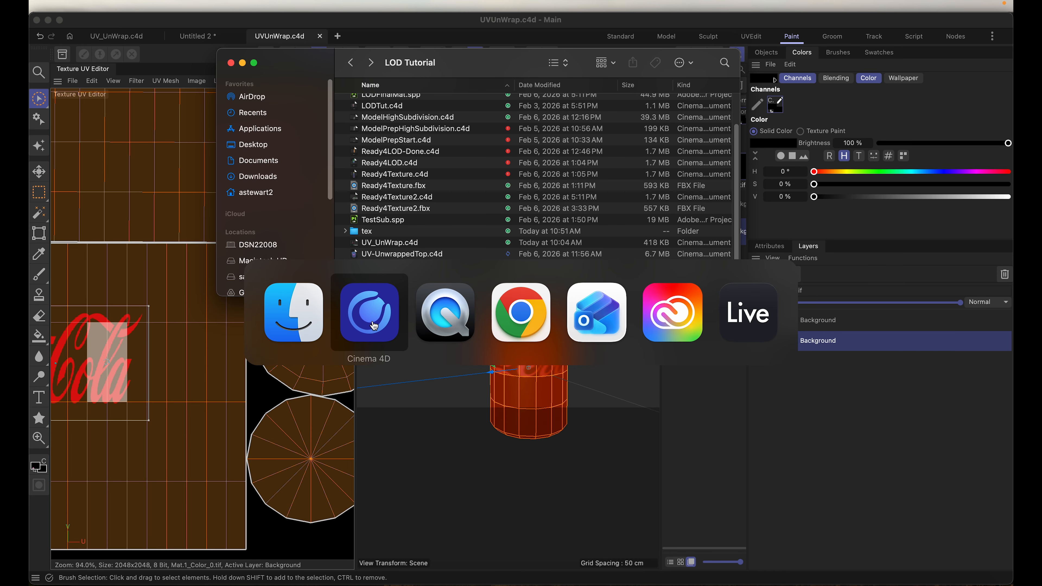
click(381, 319)
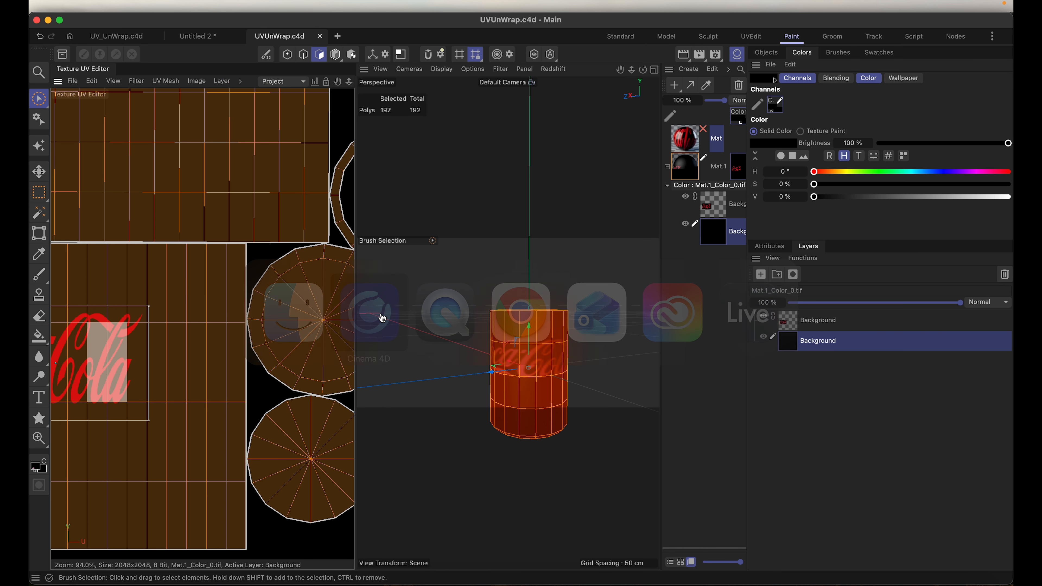
click(320, 295)
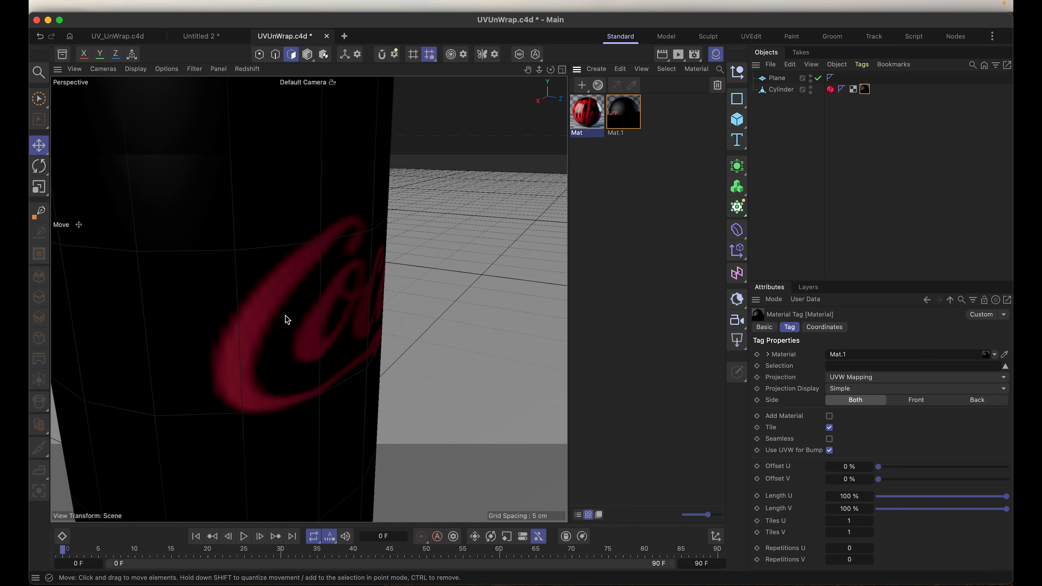
Step: Remove the Mat.1 material tag from the cylinder and apply the Mat material to it instead
scroll(290, 258, down, 4)
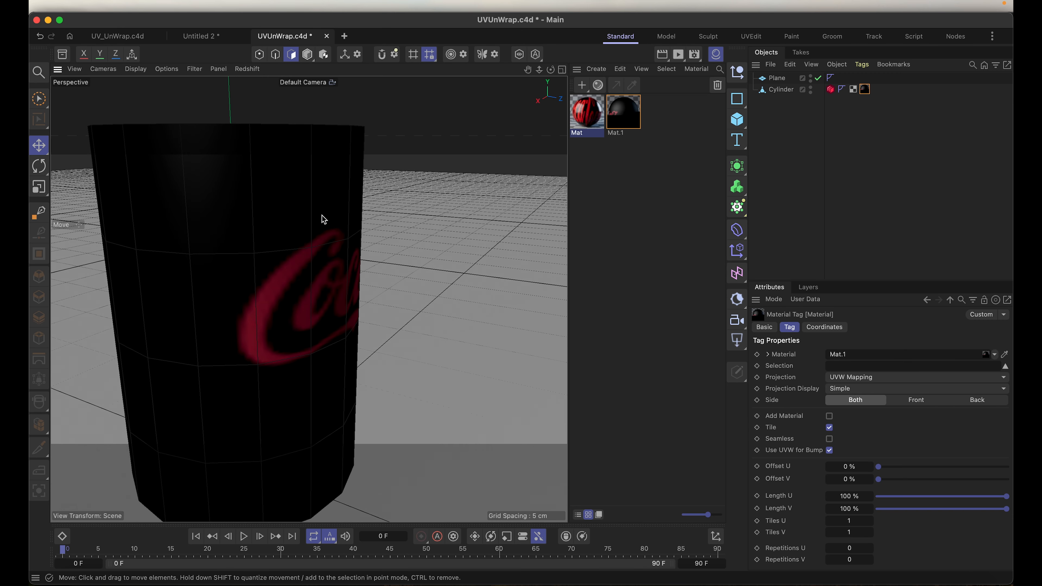
scroll(323, 218, down, 2)
alt+drag(314, 236, 270, 274)
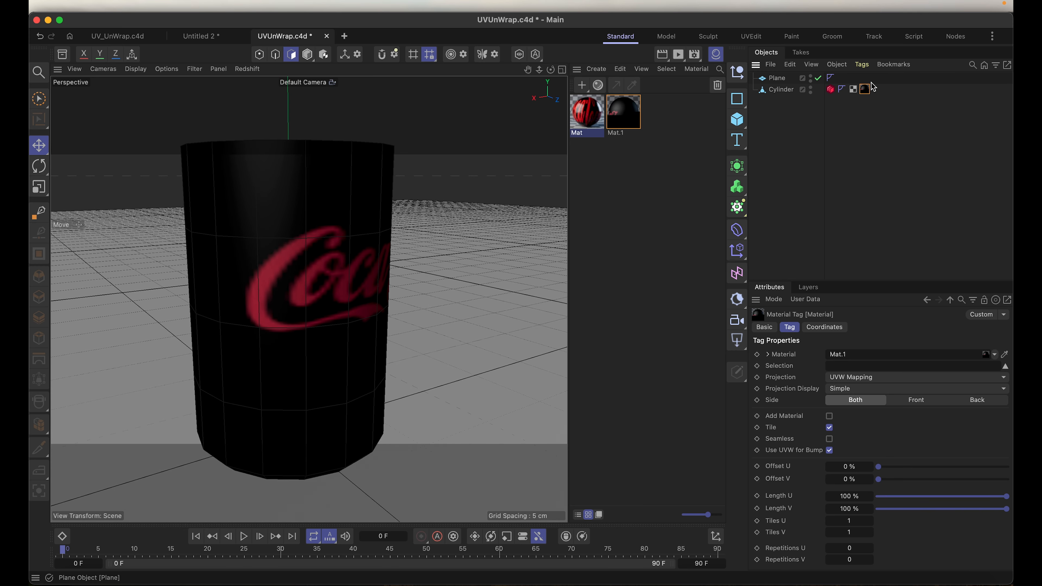
key(Delete)
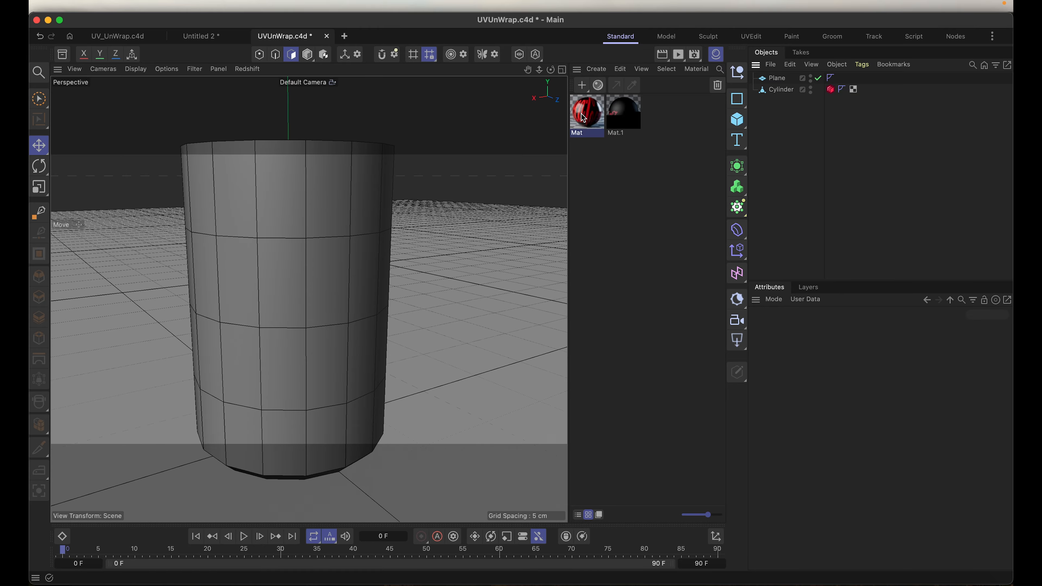
drag(584, 120, 301, 256)
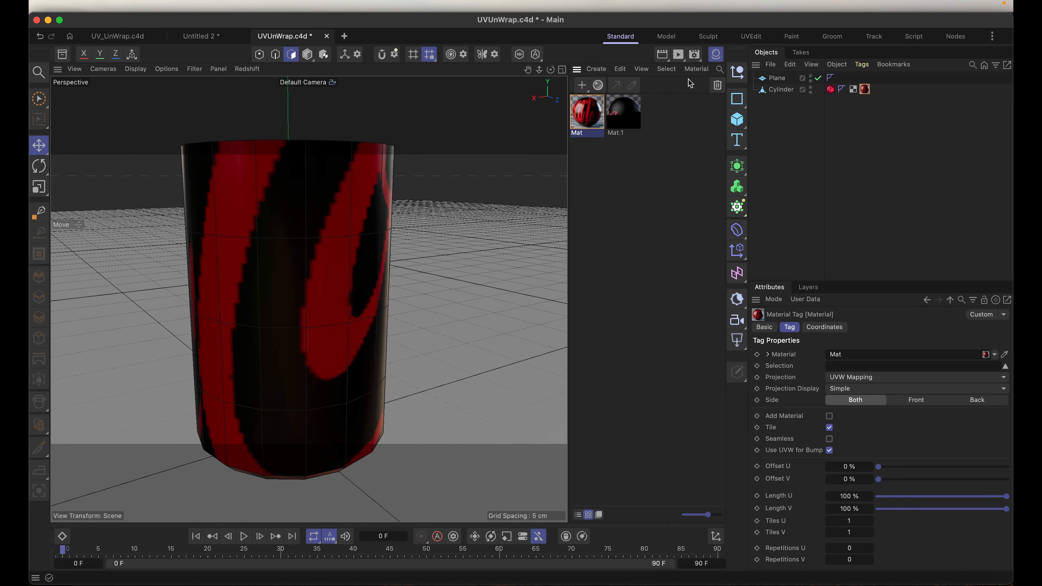
Step: Replace the image in Mat's texture node with Mat.1_Color_0.tif from the UVUnWrap project's tex folder
double_click(584, 116)
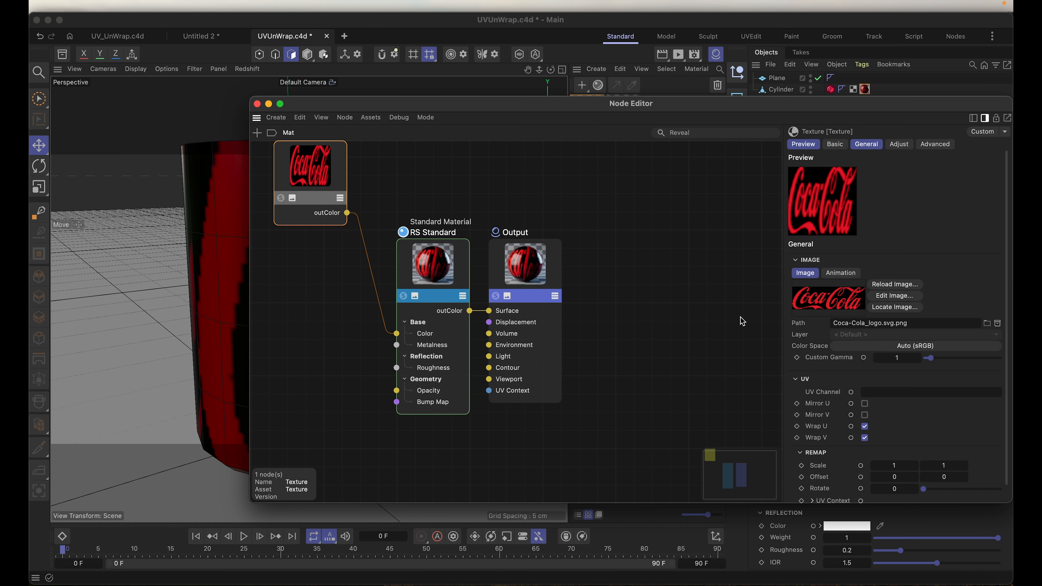
click(990, 325)
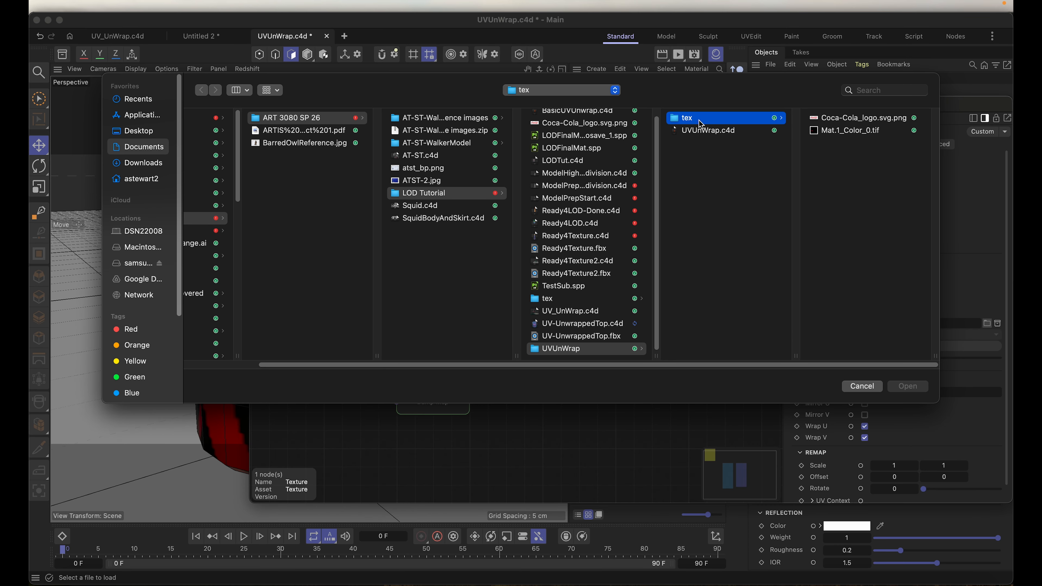
click(841, 131)
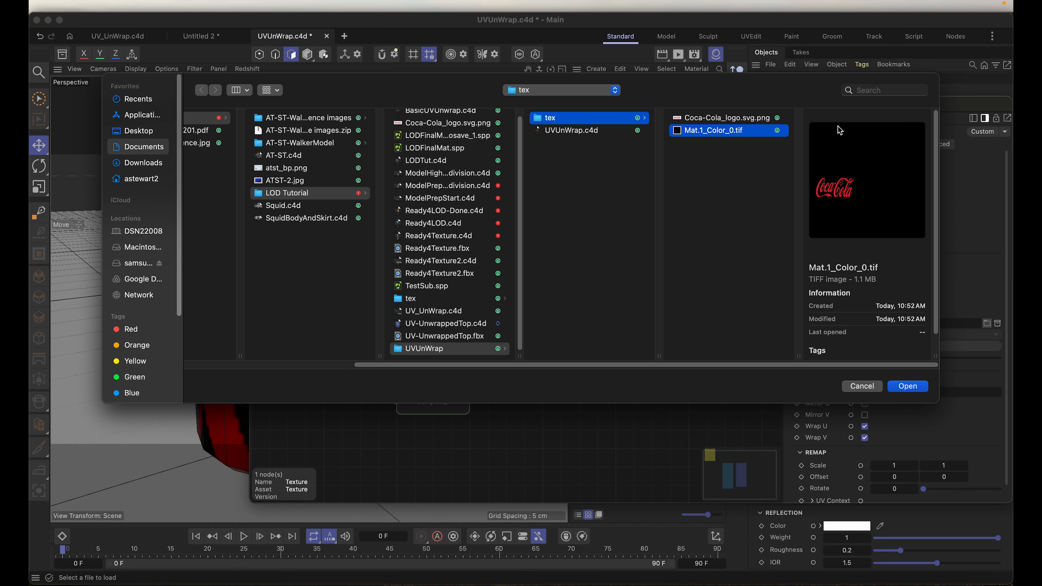
click(908, 387)
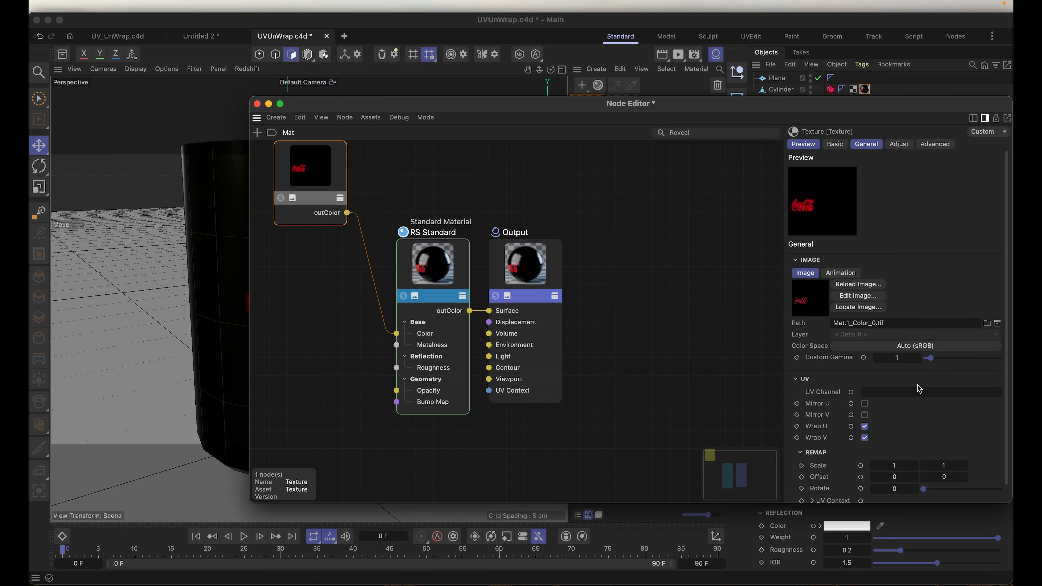
Step: Add a Color Correct node to the Mat node graph beneath the texture node
drag(550, 110, 521, 127)
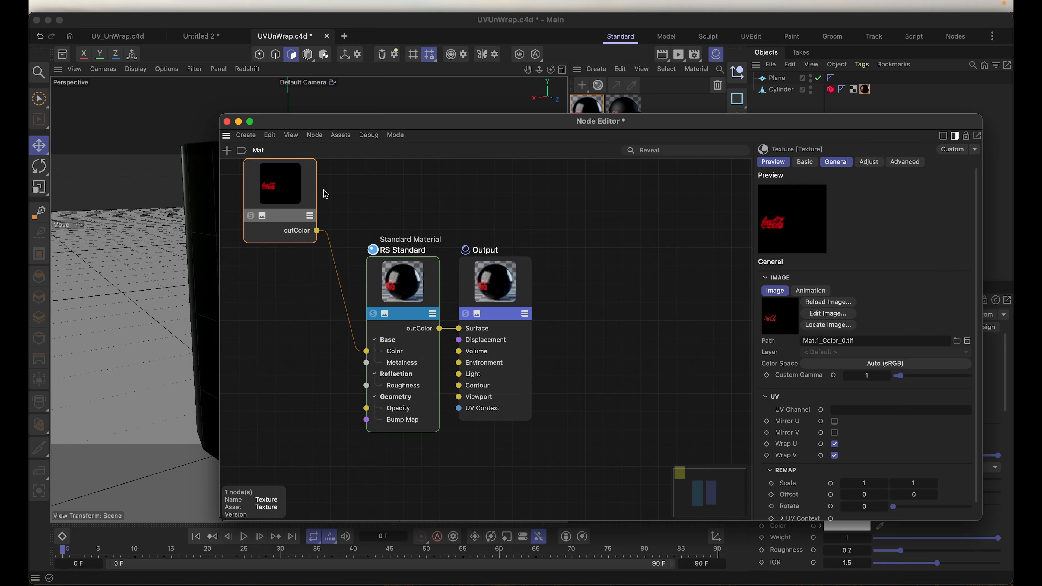
double_click(262, 317)
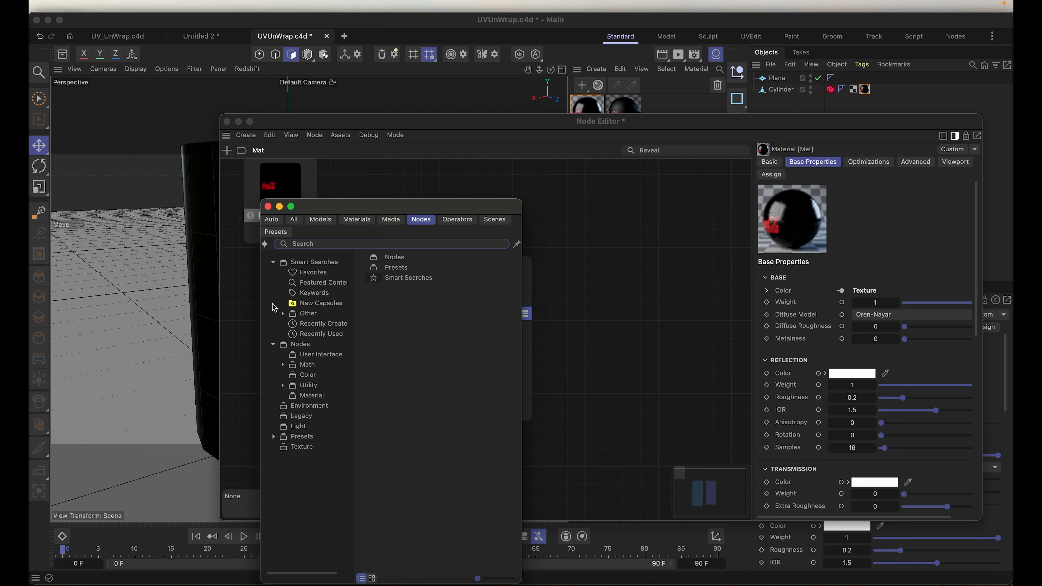
text(c)
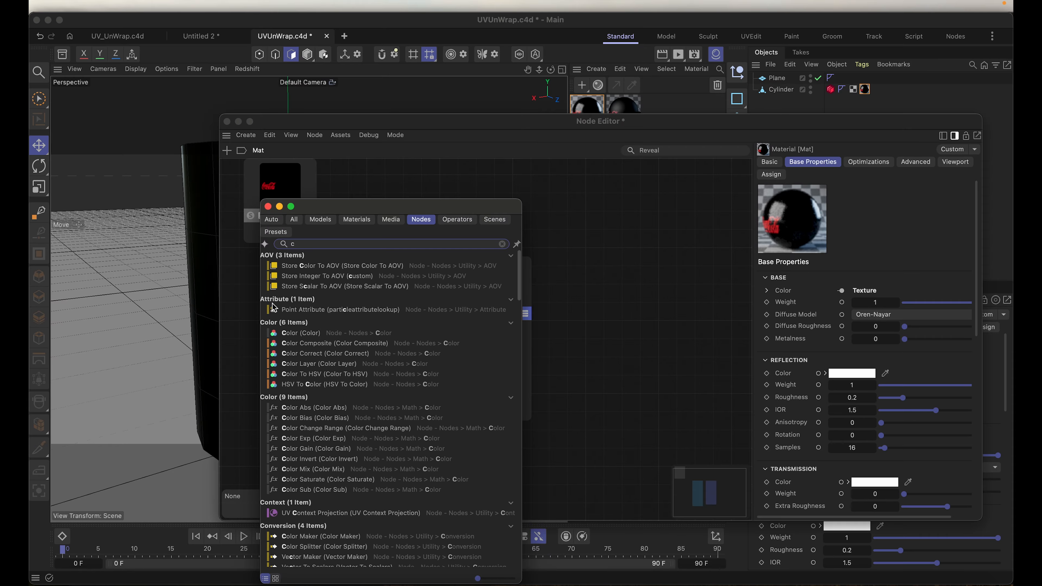
text(orr)
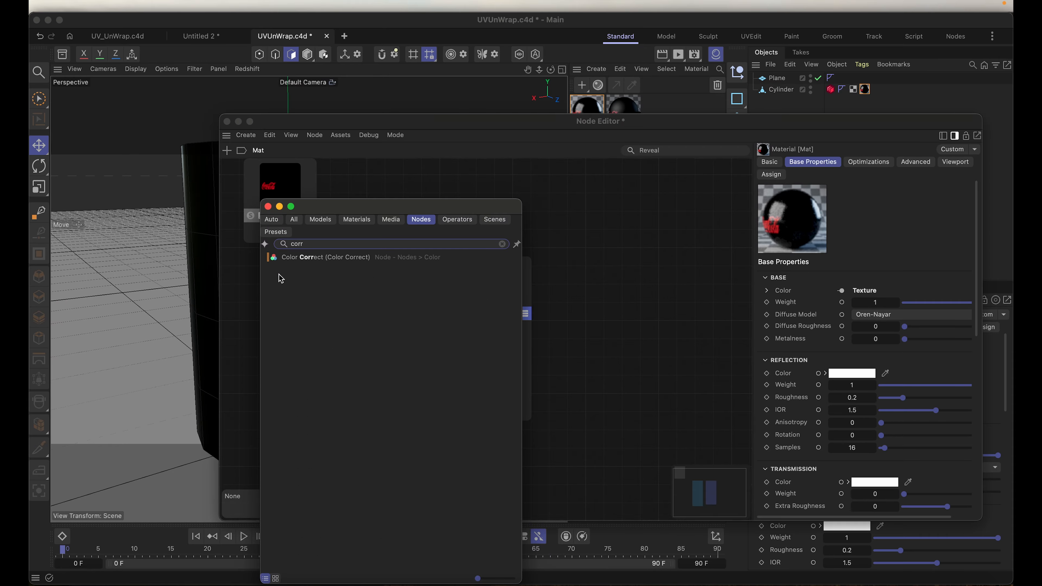
double_click(322, 258)
drag(280, 271, 305, 309)
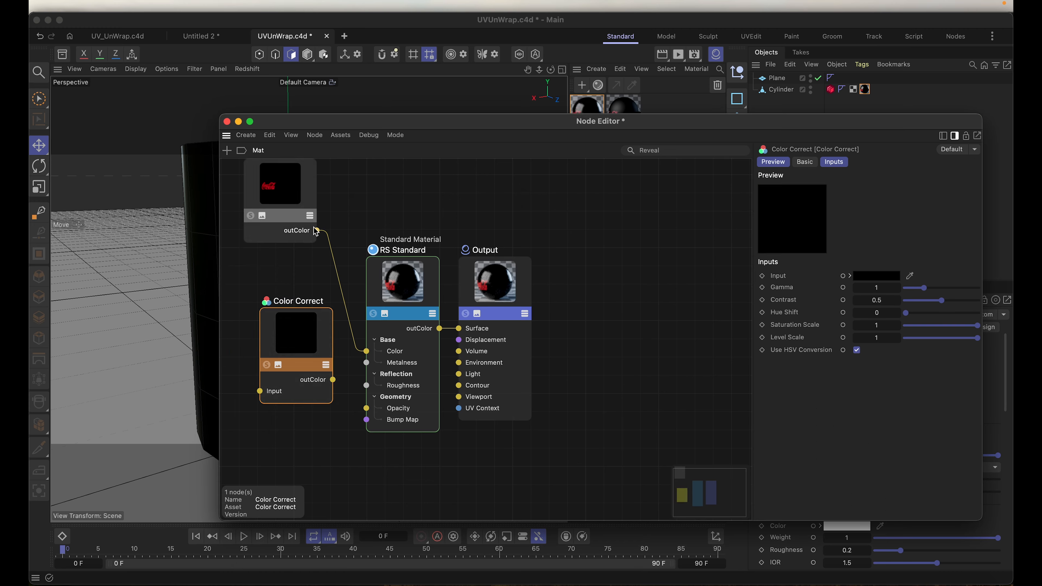
Step: Connect the texture's outColor to the Color Correct input, and its outColor to the RS Standard node's Opacity
drag(318, 231, 259, 391)
drag(332, 382, 367, 408)
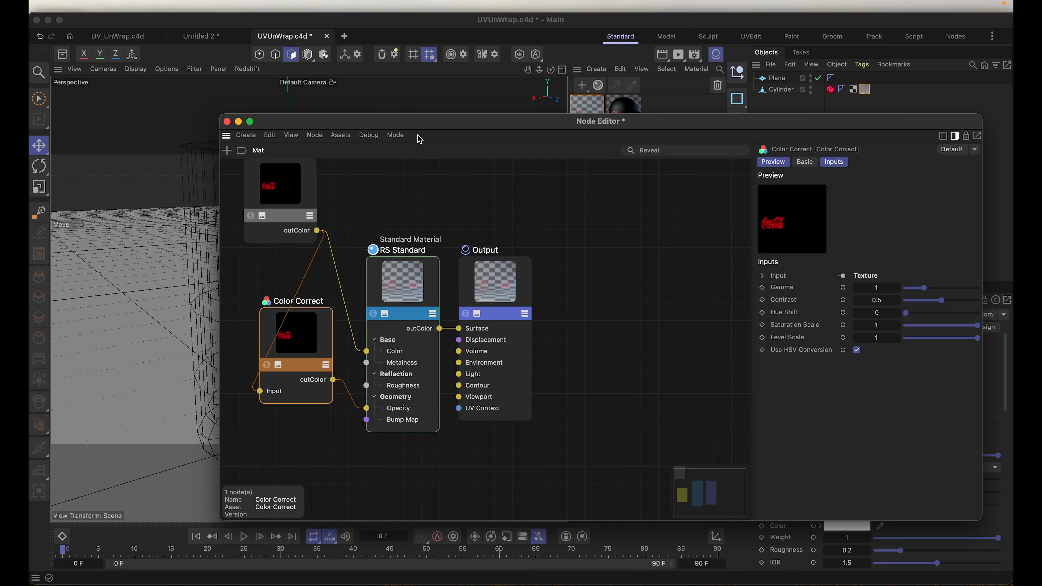
drag(424, 127, 621, 194)
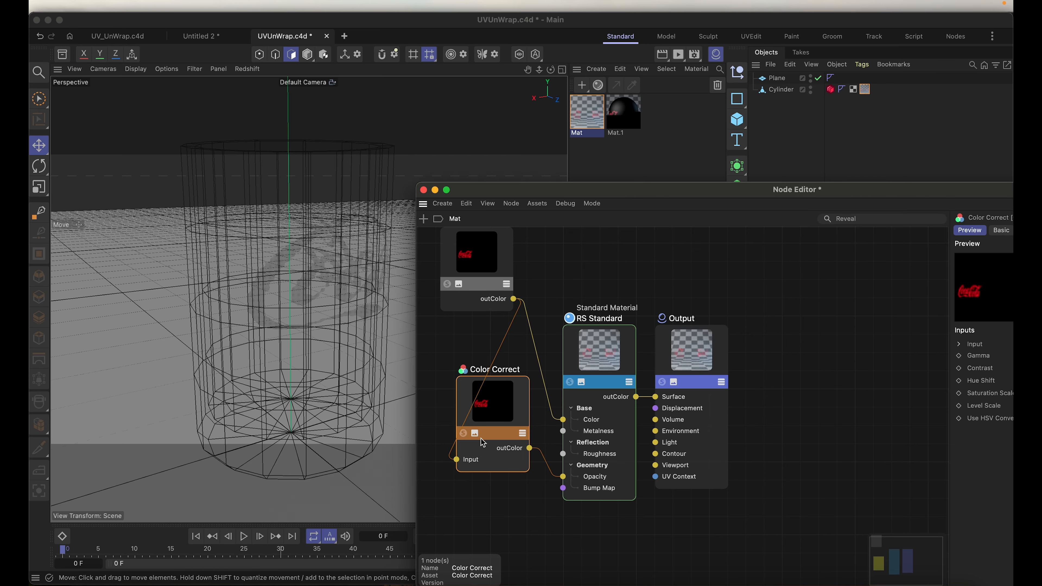
Step: Set the Color Correct node's saturation scale to 0 and contrast to 1
drag(533, 192, 347, 74)
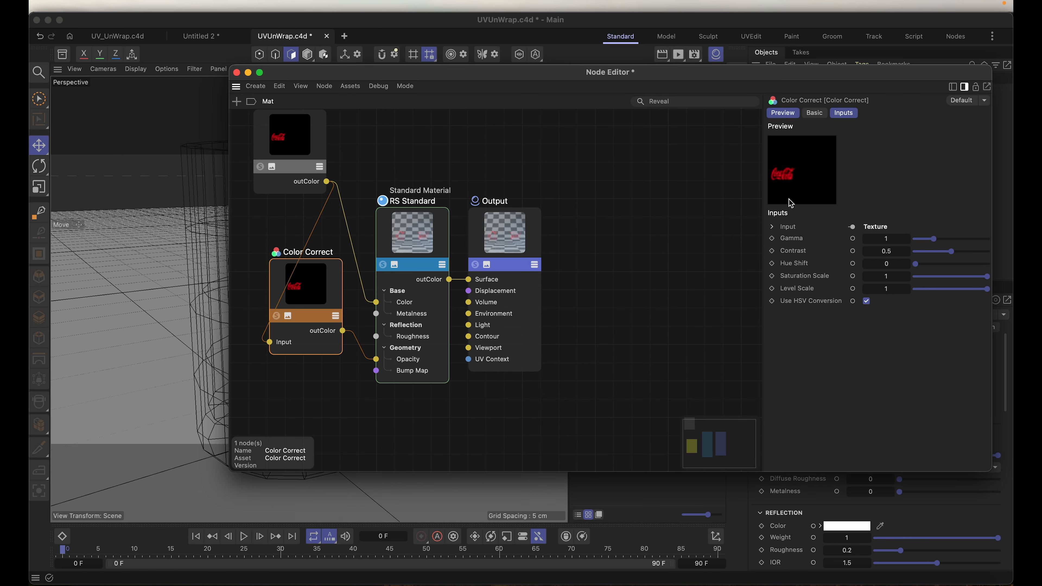
drag(935, 281, 911, 276)
drag(473, 82, 344, 192)
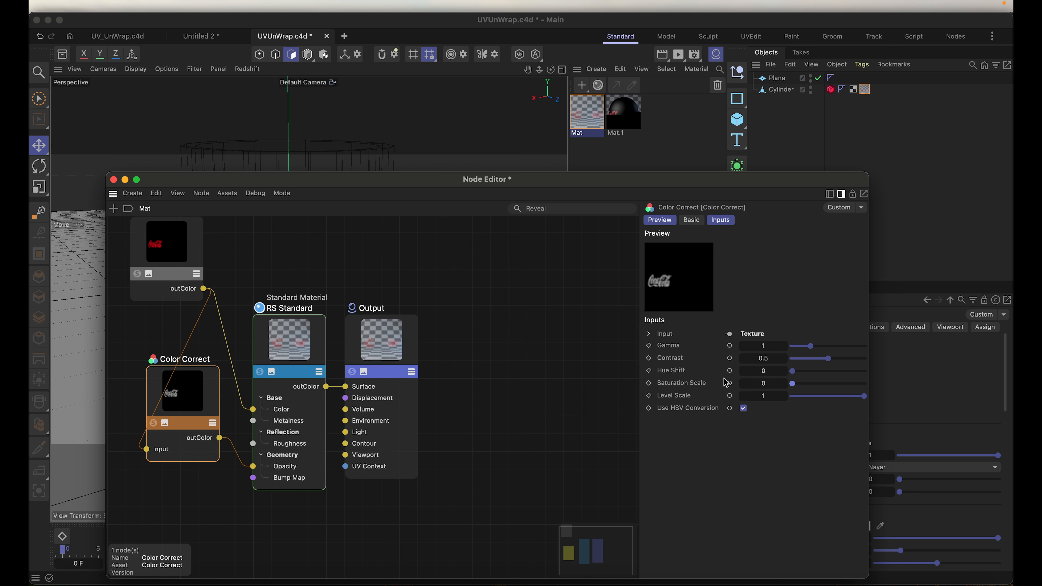
drag(833, 364, 899, 367)
Step: Open the Redshift RenderView and start the interactive render of the cylinder beside the Node Editor
drag(597, 180, 342, 196)
click(679, 55)
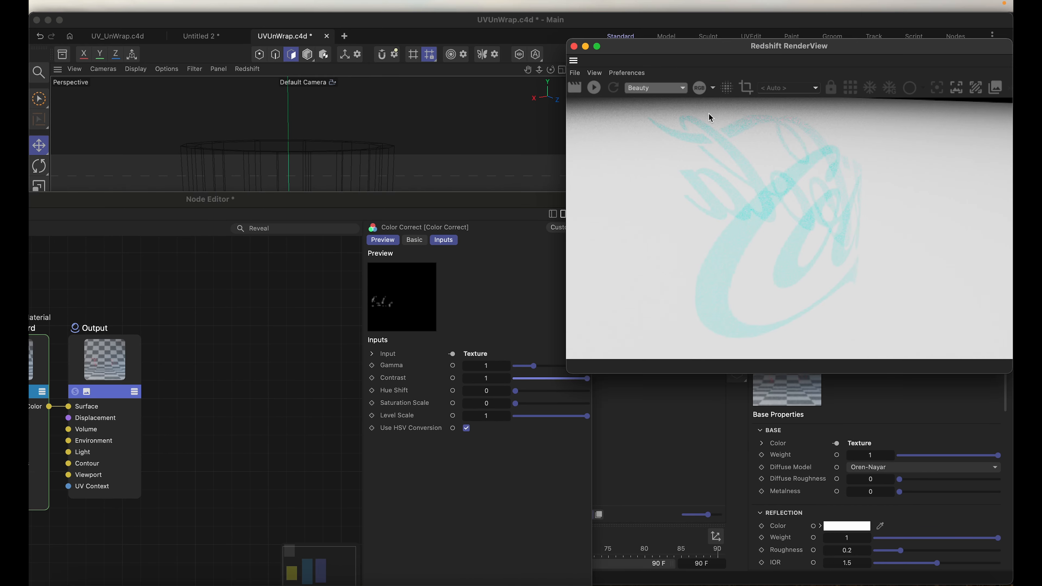
click(595, 88)
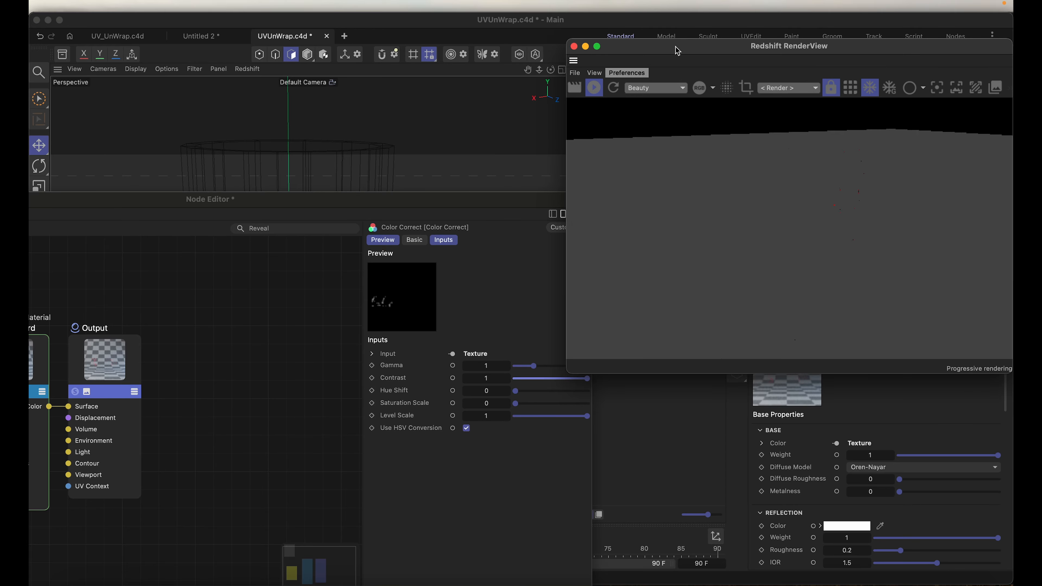
drag(678, 48, 689, 125)
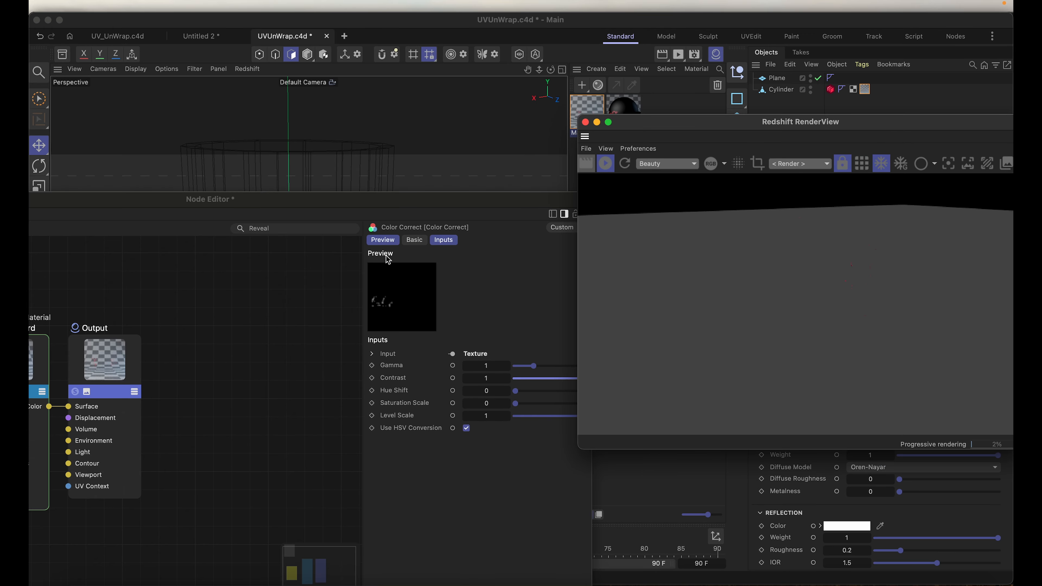
Step: Try a contrast of 0 on the Color Correct node, then set contrast to 0.5 and level scale to 2
click(378, 200)
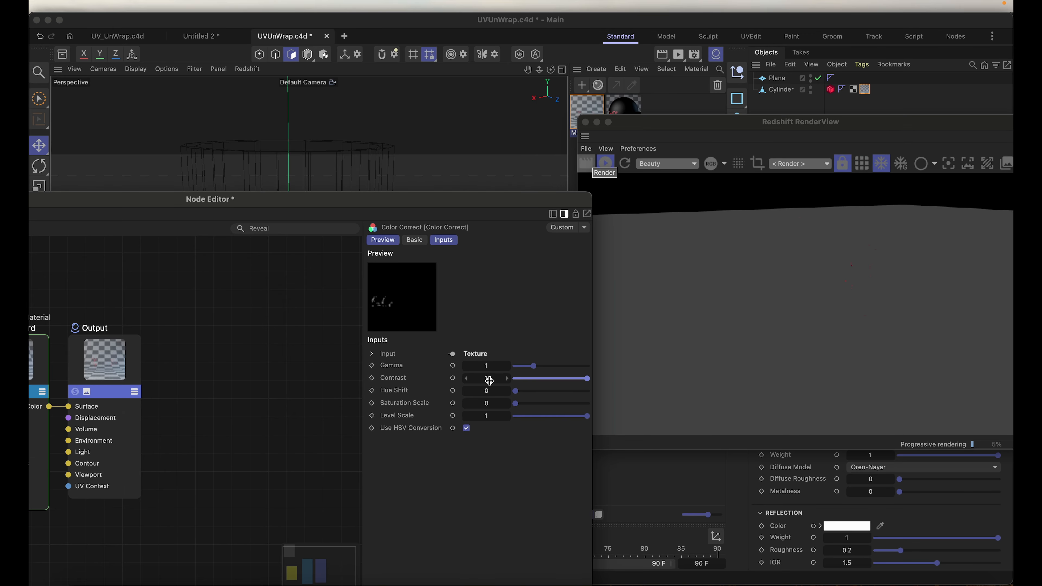
drag(529, 378, 460, 372)
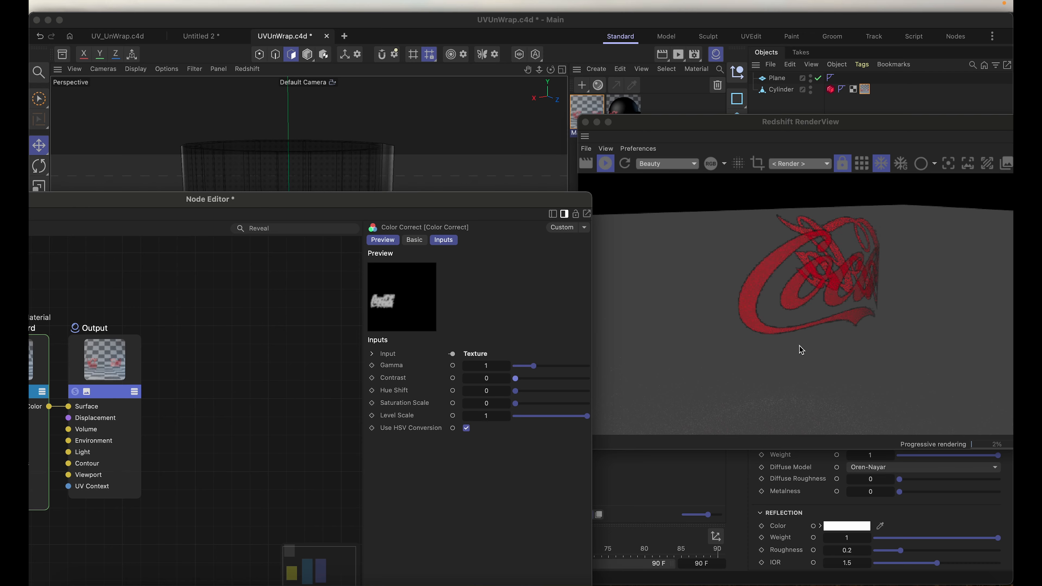
click(484, 378)
key(Return)
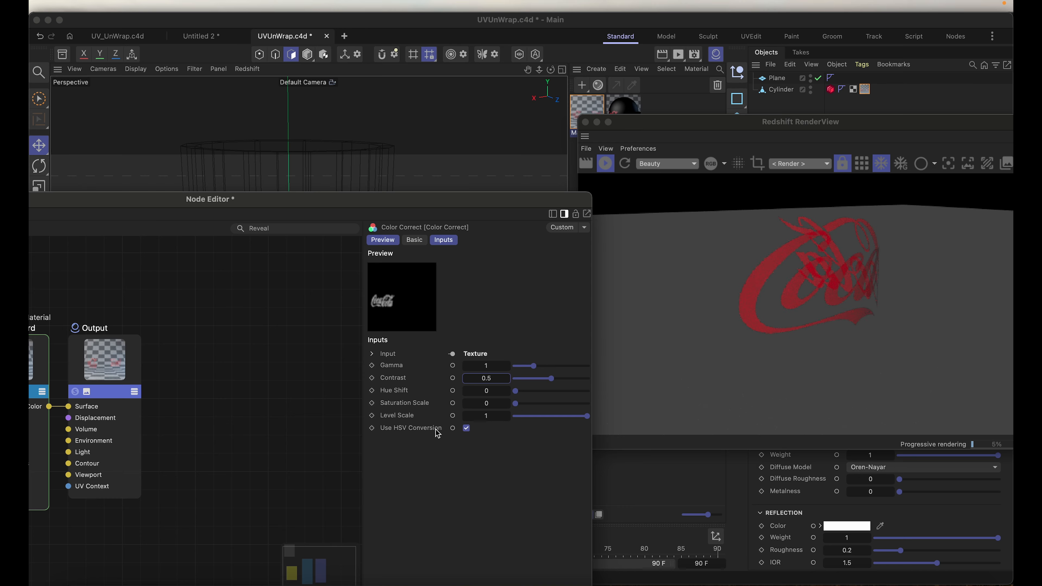
click(486, 416)
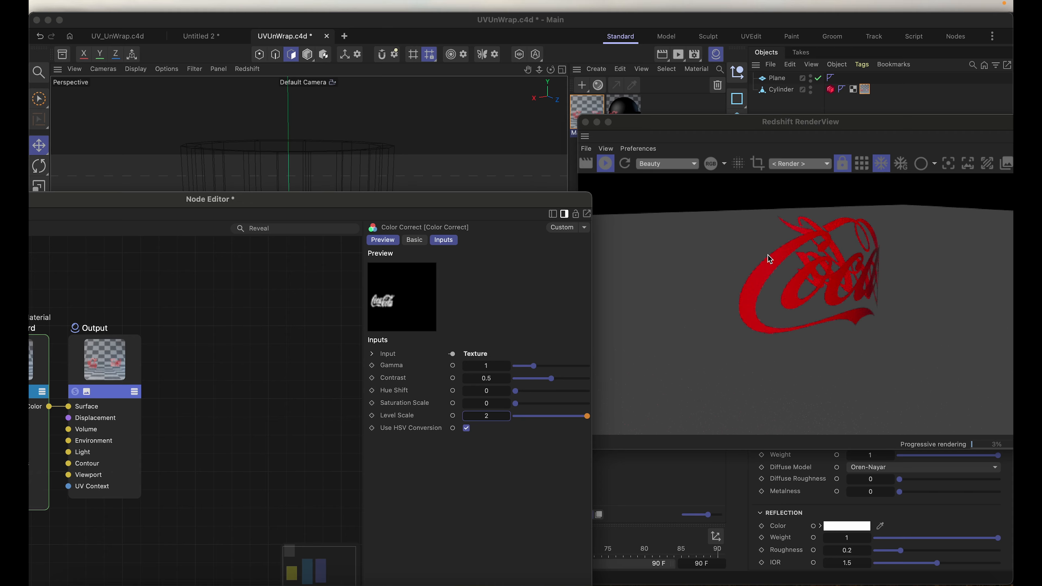
Step: Examine the logo's transparency and edges on the cylinder up close in the viewport and live render
drag(453, 200, 755, 419)
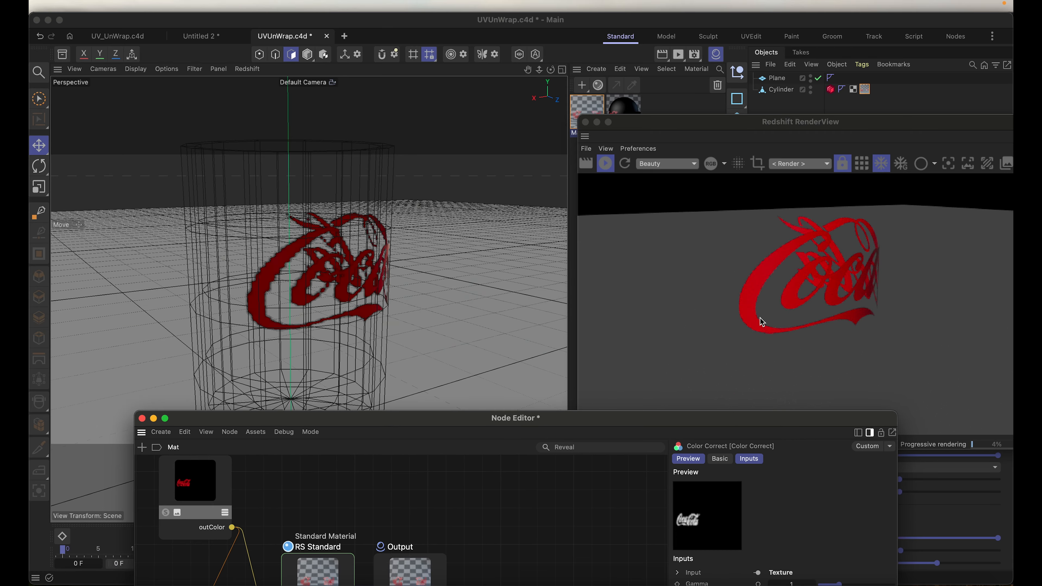
click(346, 266)
scroll(345, 267, up, 5)
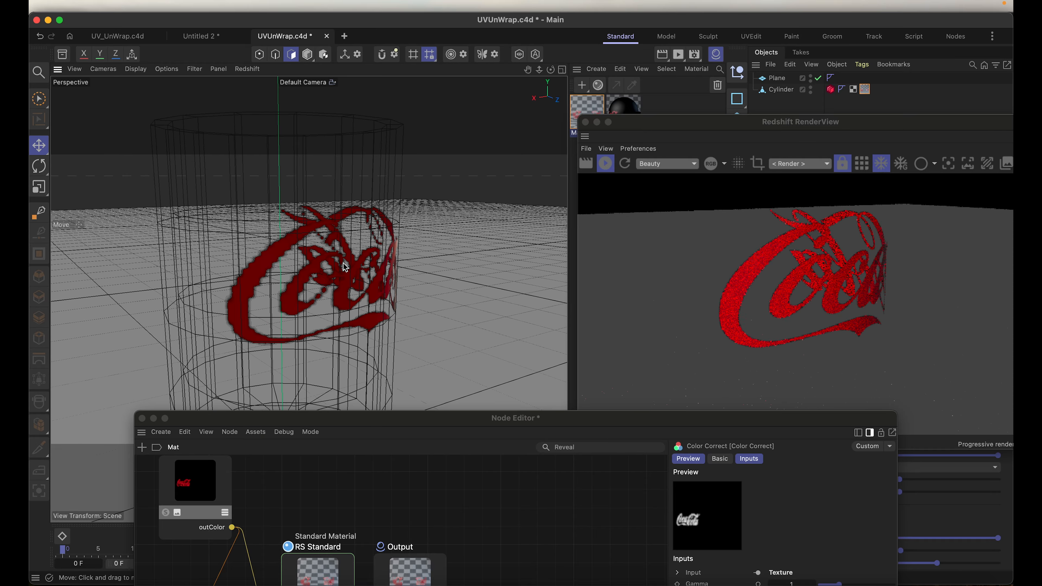
scroll(286, 242, up, 5)
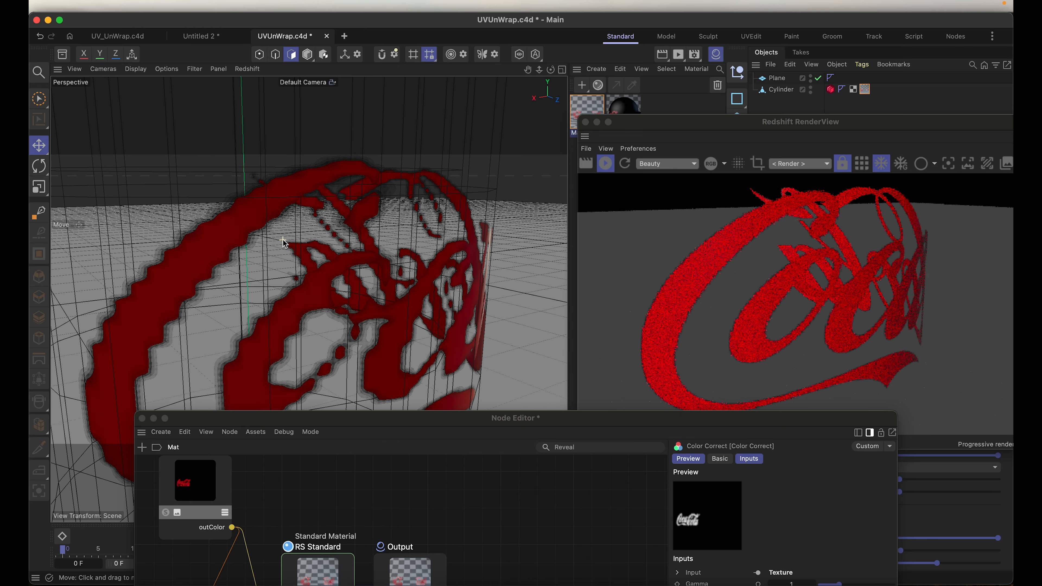
scroll(288, 241, up, 3)
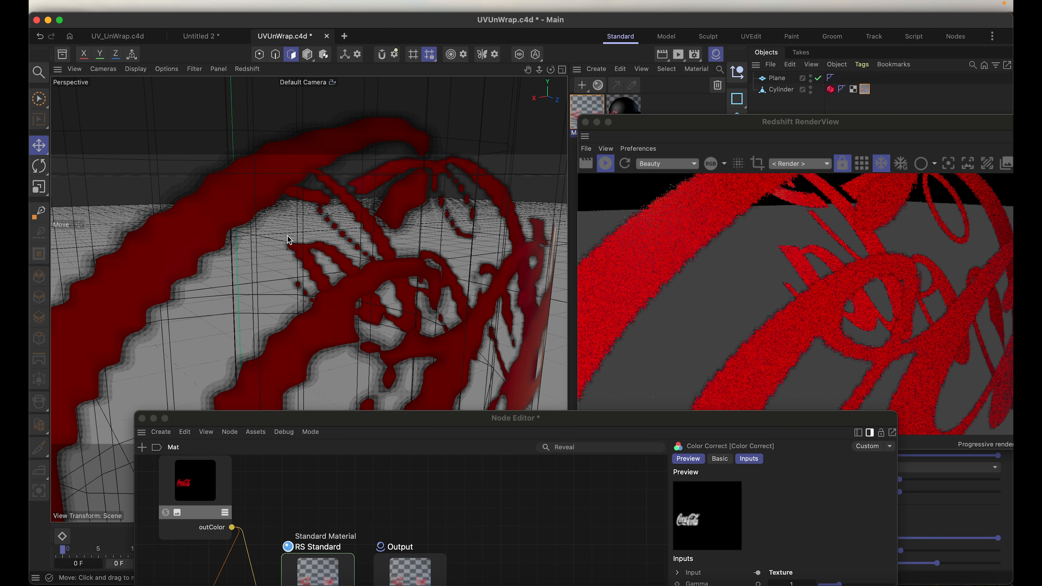
scroll(290, 240, up, 2)
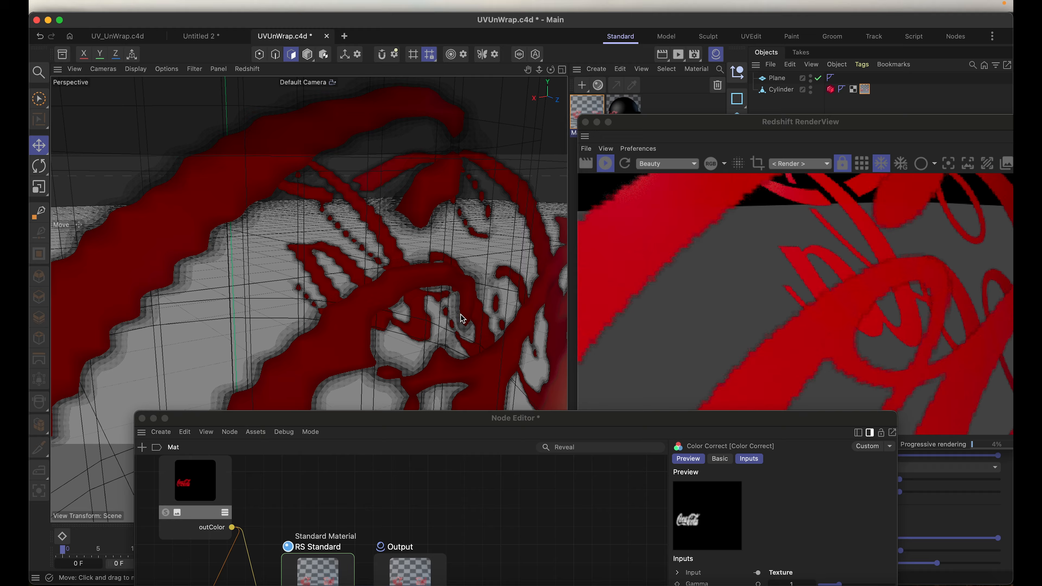
scroll(376, 303, down, 15)
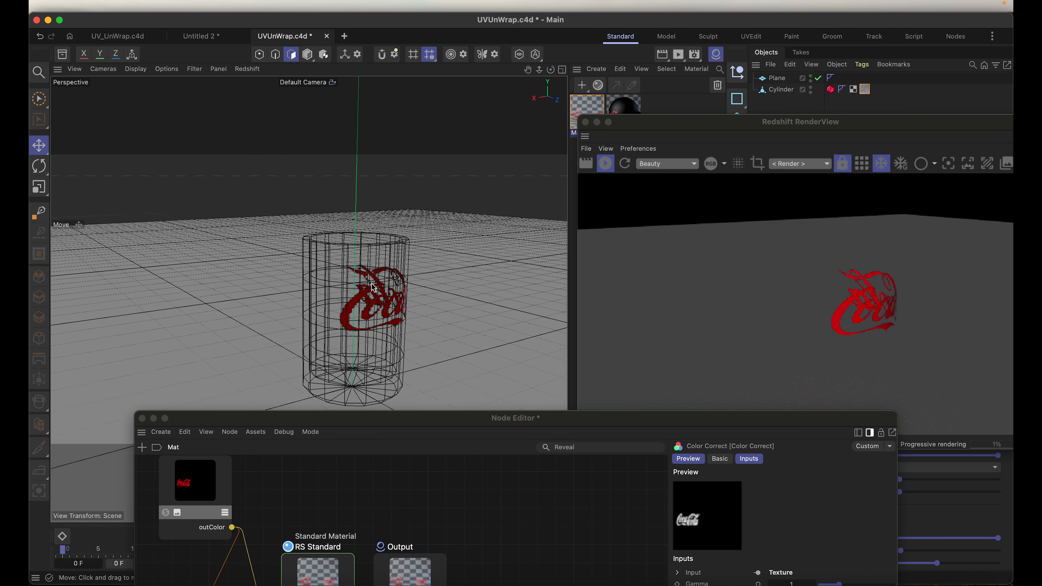
Step: Inspect the logo on the cylinder from the front and up close in the viewport and live render
scroll(374, 287, down, 3)
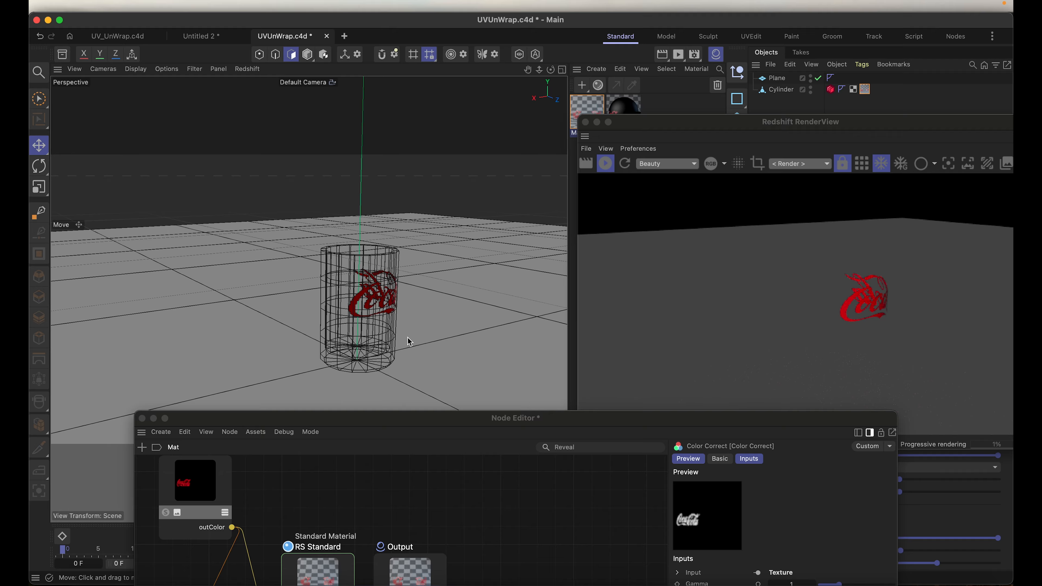
alt+drag(370, 319, 288, 310)
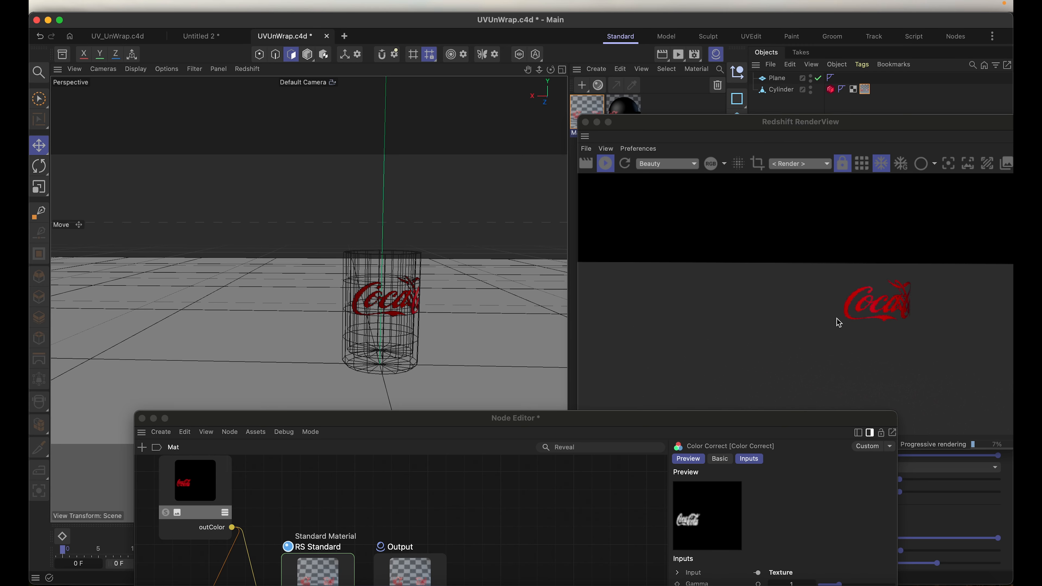
drag(467, 416, 475, 443)
scroll(370, 299, up, 10)
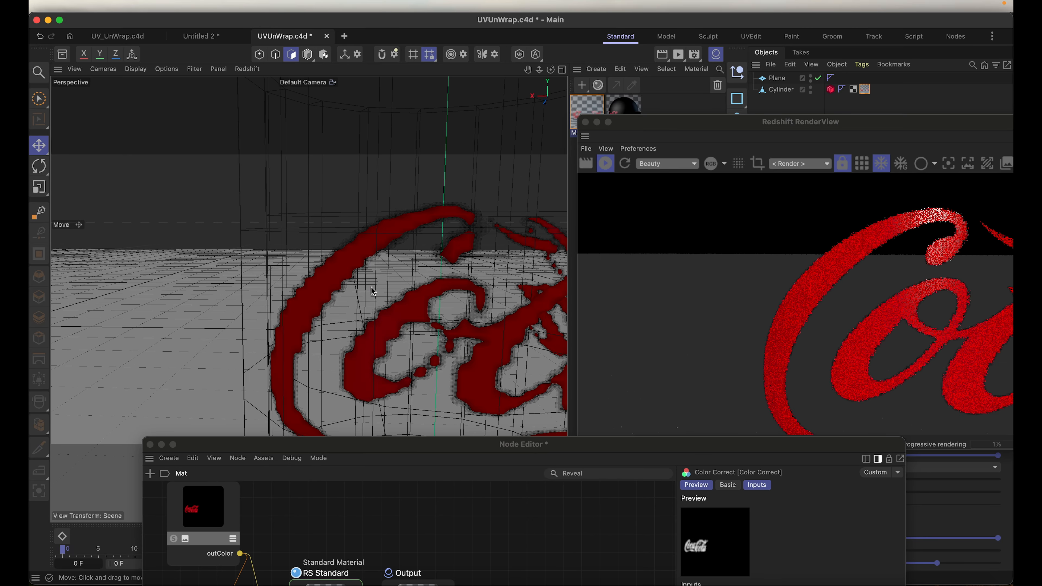
scroll(370, 288, up, 5)
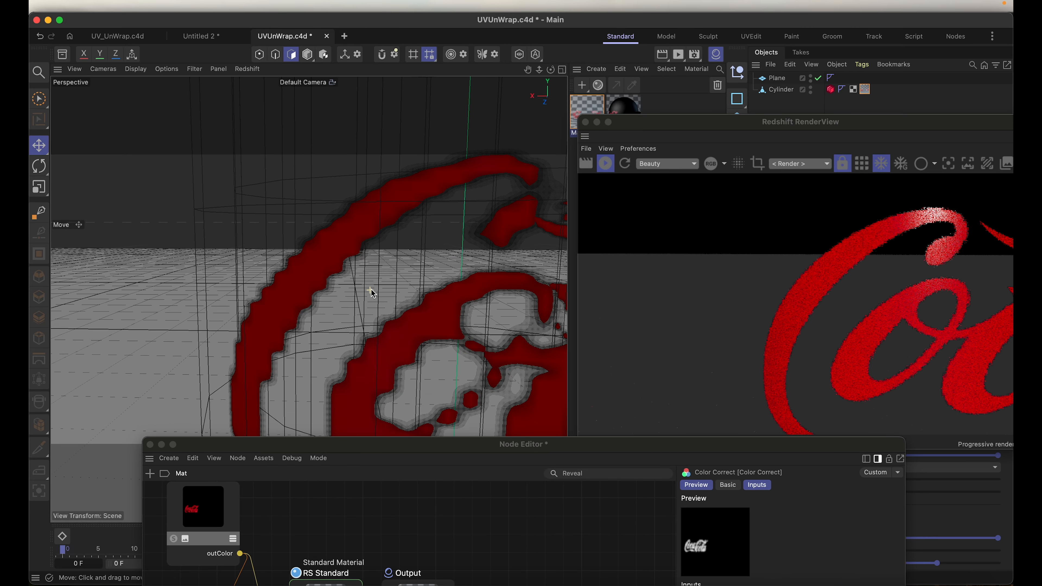
Step: Open the Texture node's advanced filtering settings and widen them beside the close-up render of the logo
drag(464, 449, 283, 99)
drag(179, 105, 279, 65)
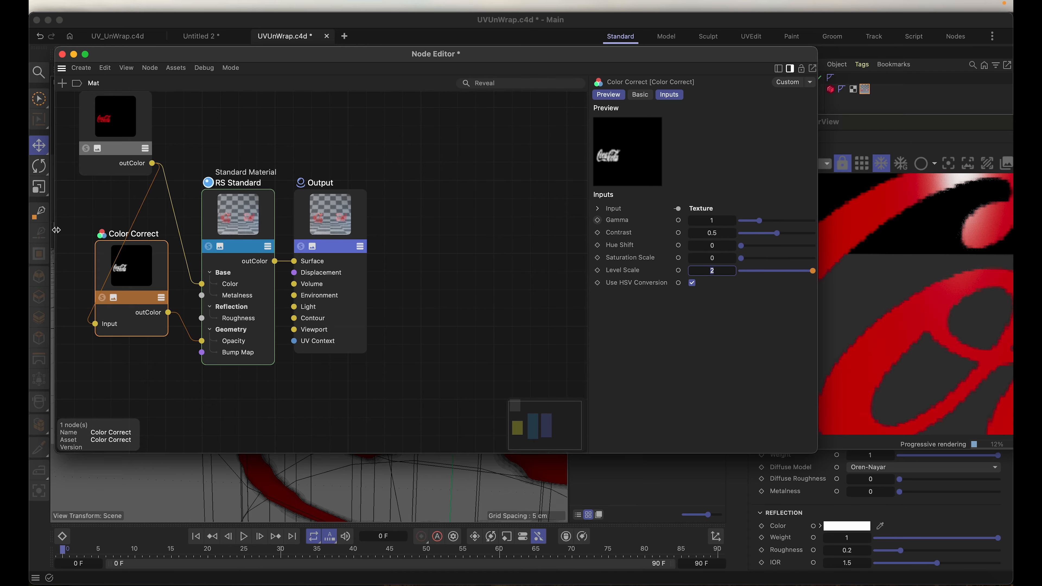
click(105, 126)
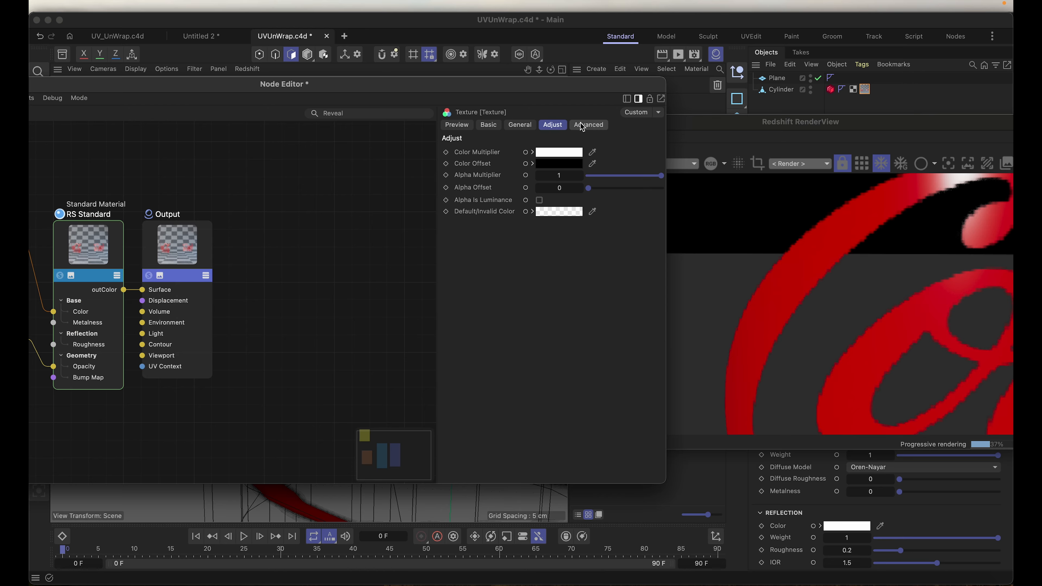
click(588, 124)
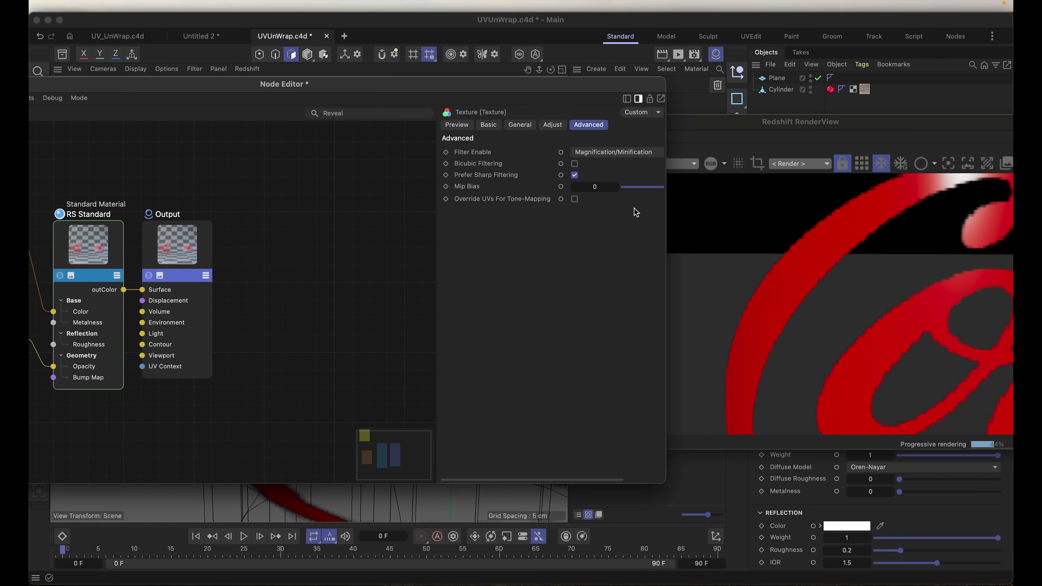
drag(525, 89, 436, 92)
drag(578, 484, 671, 501)
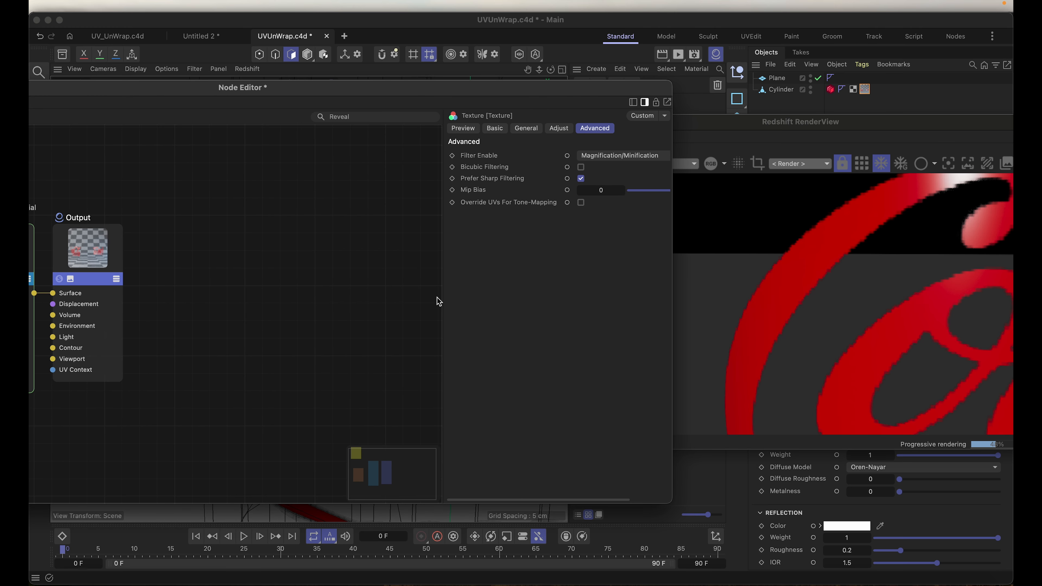
drag(442, 290, 312, 275)
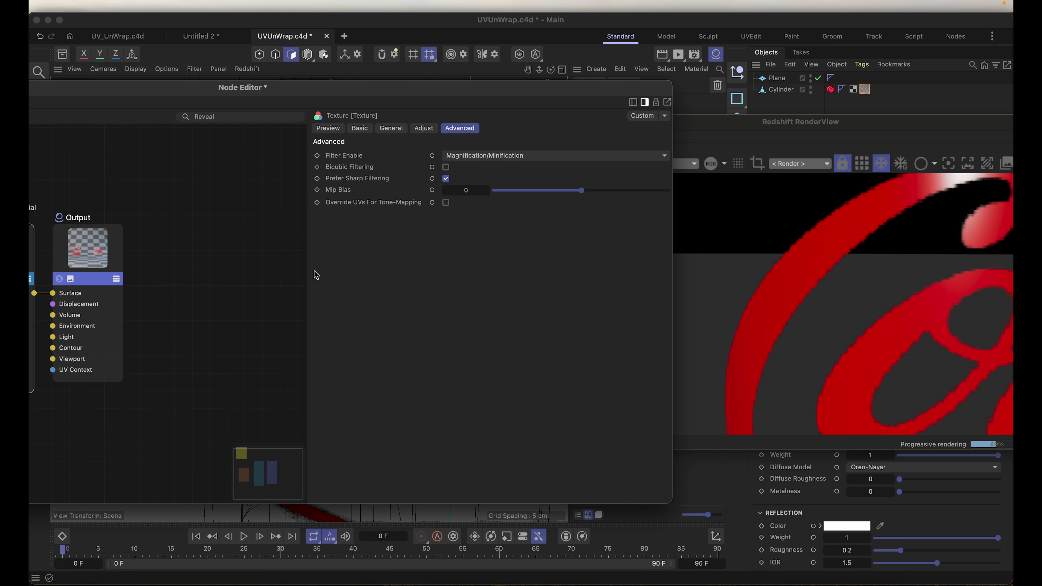
Step: Try Mip Bias values of 3.84, -16.96, -2.56 and 0.64 on the Texture node to compare the logo's edges
click(581, 191)
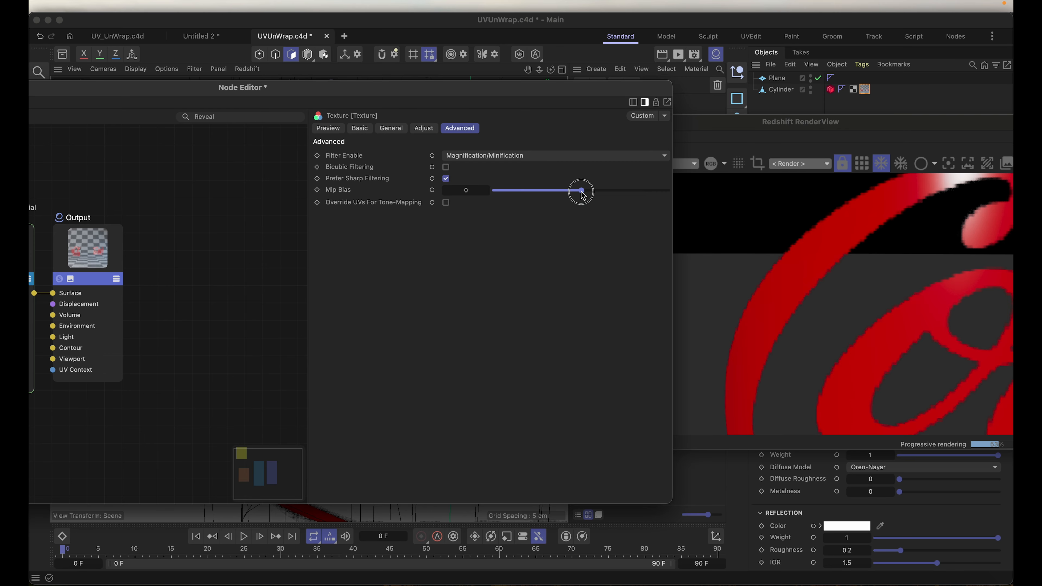
drag(582, 193, 592, 191)
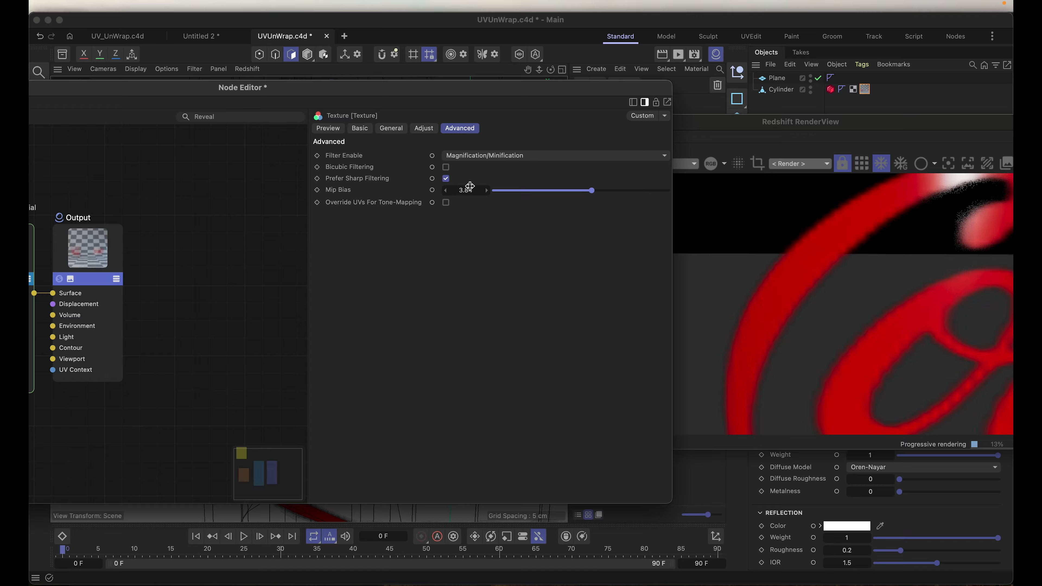
drag(585, 192, 535, 191)
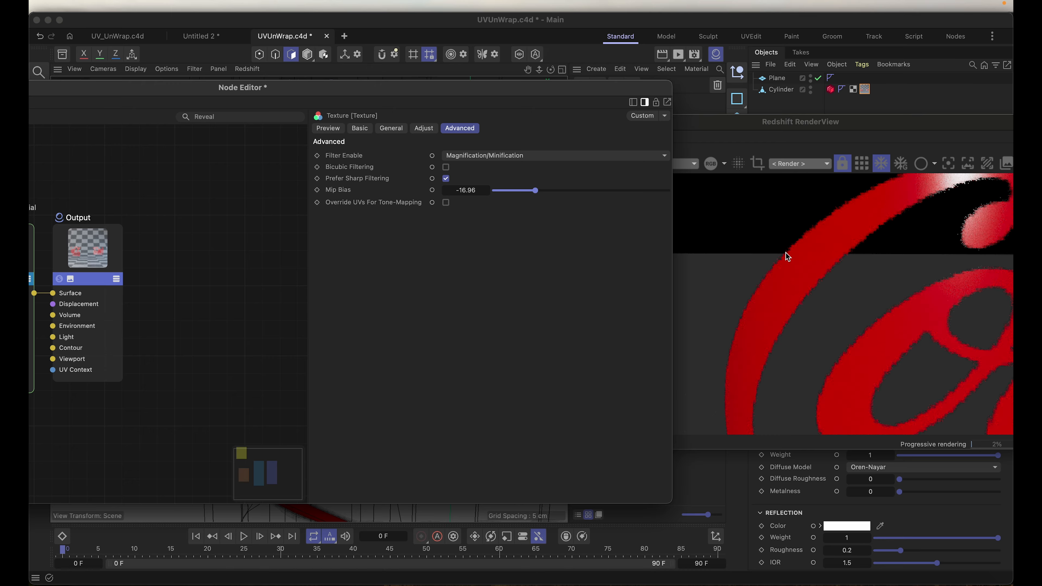
drag(538, 190, 574, 195)
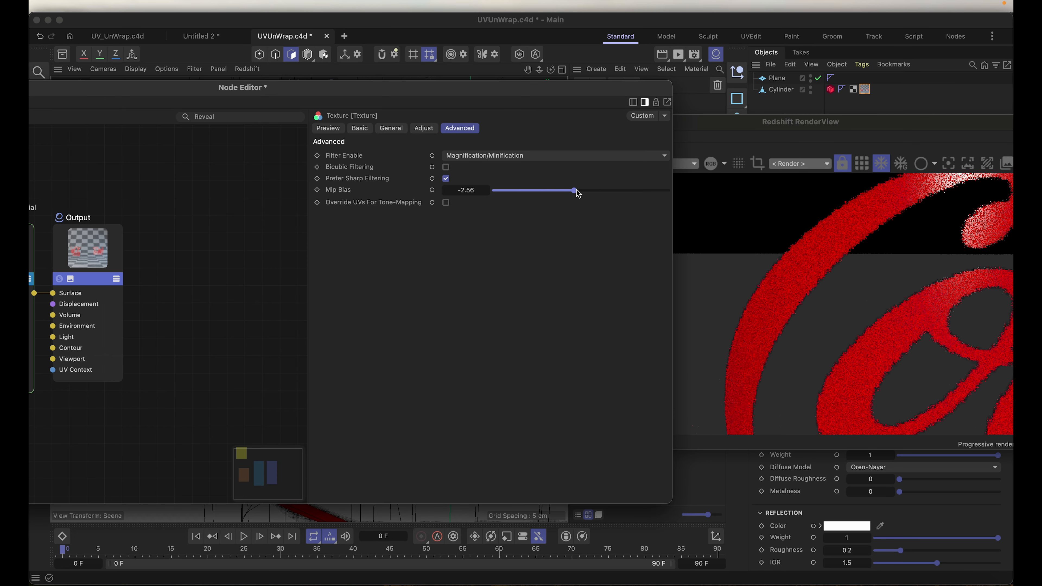
drag(577, 194, 583, 195)
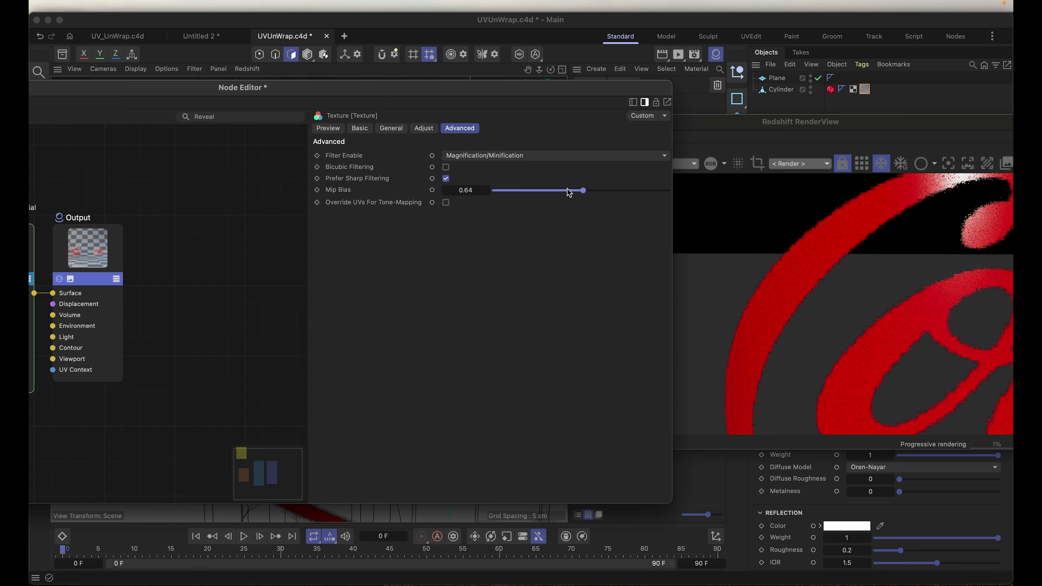
Step: Try Mip Bias 3.84 with Prefer Sharp Filtering off, then re-enable it and lower Mip Bias to 2.304
click(446, 179)
mouse_move(584, 198)
mouse_down()
mouse_move(626, 192)
mouse_move(591, 187)
mouse_up()
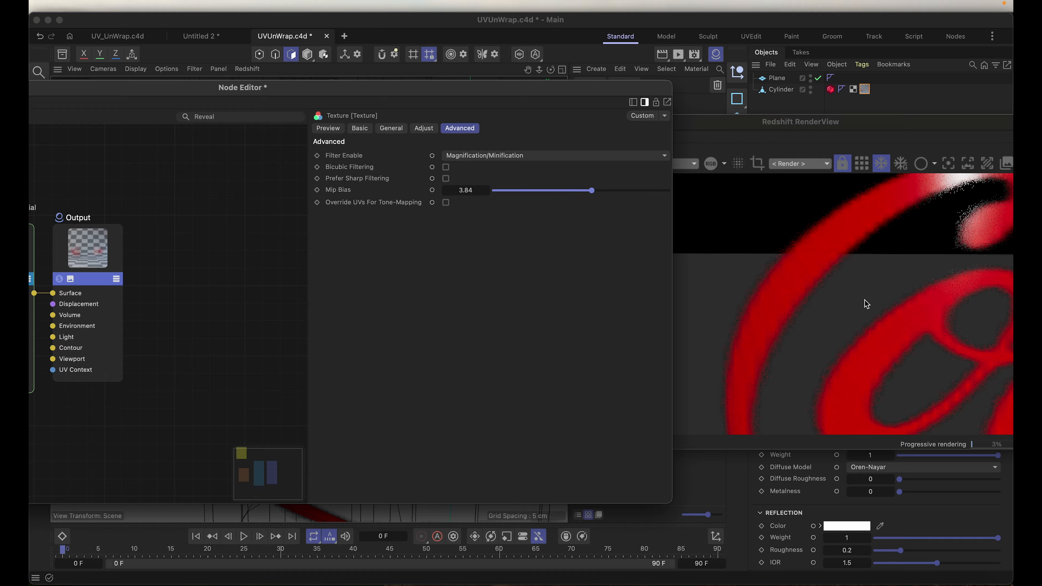
click(446, 178)
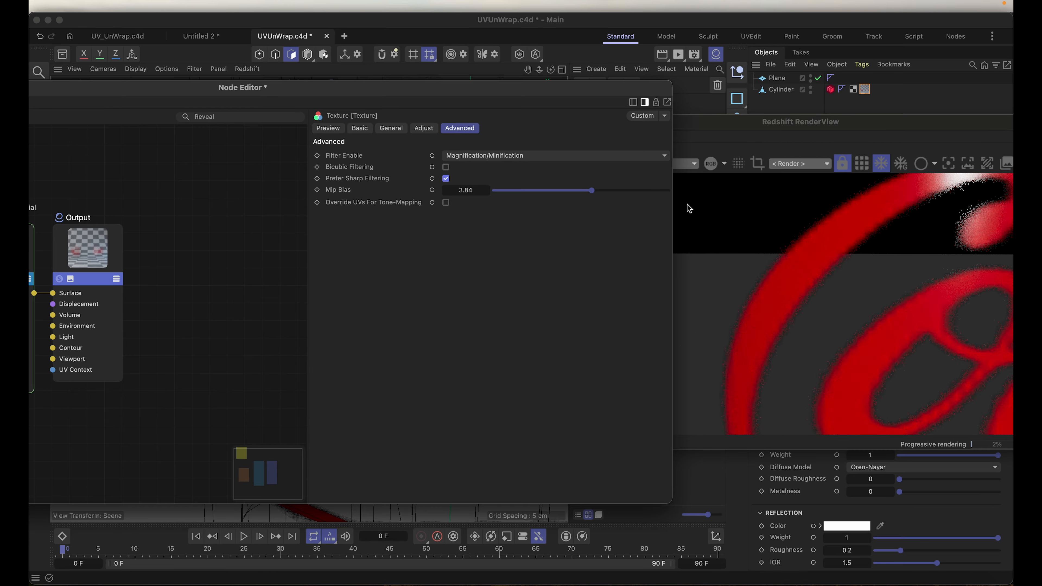
drag(591, 191, 588, 191)
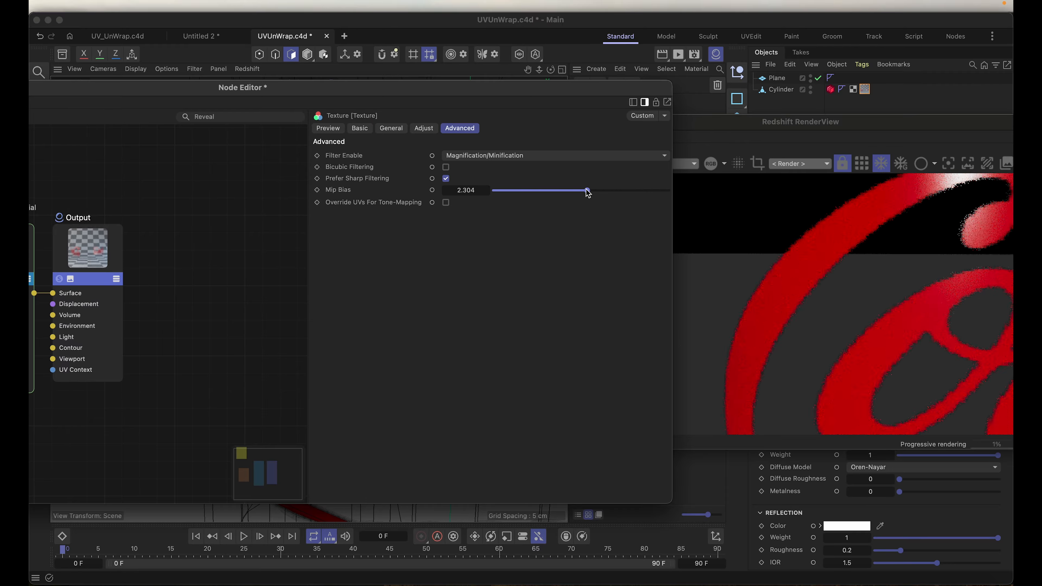
Step: Enable Bicubic Filtering on the Texture node, try Mip Bias 3.84 and -3.2, then set it to -1.664
click(447, 168)
drag(585, 191, 593, 191)
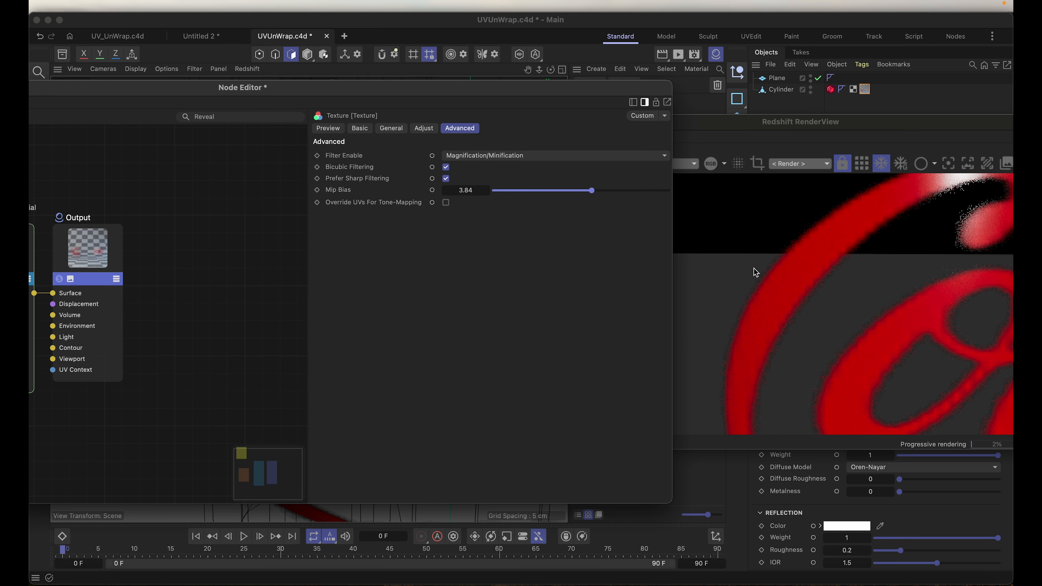
drag(591, 191, 576, 195)
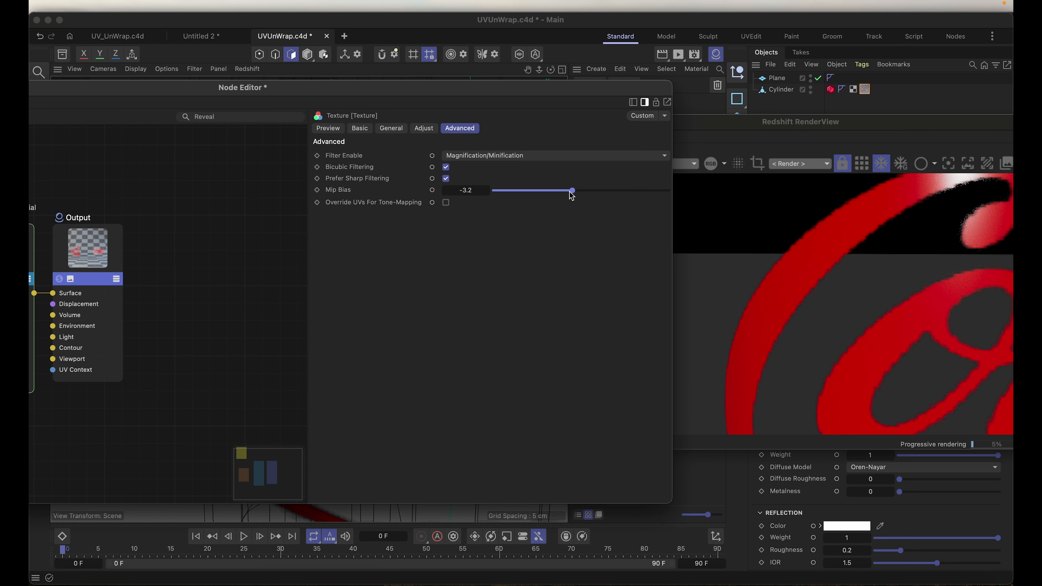
drag(576, 196, 577, 191)
Step: Rearrange the Node Editor and RenderView windows and examine the filtered logo's edges up close
drag(422, 87, 484, 74)
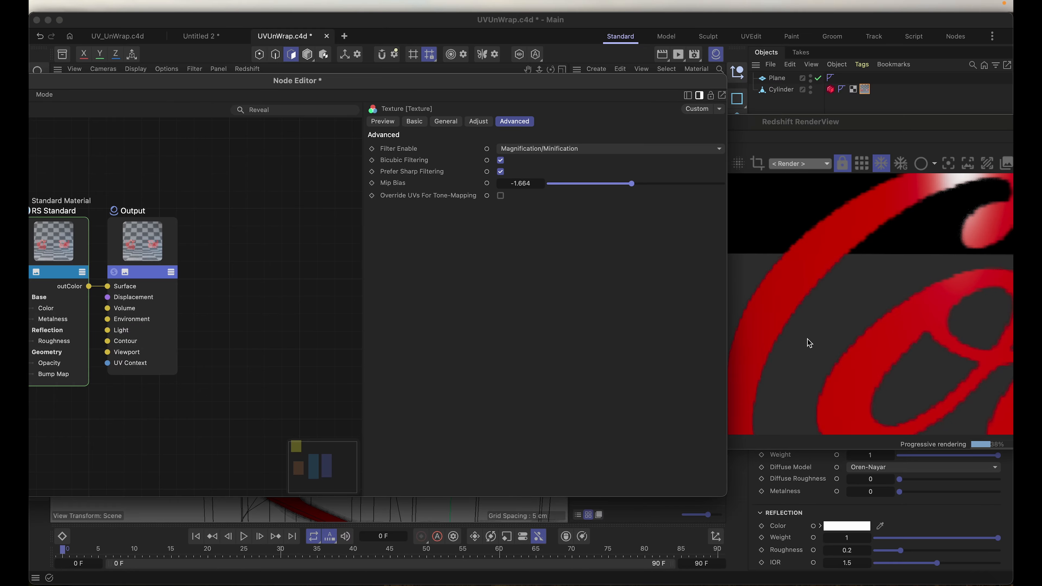
drag(470, 83, 610, 321)
drag(692, 122, 511, 164)
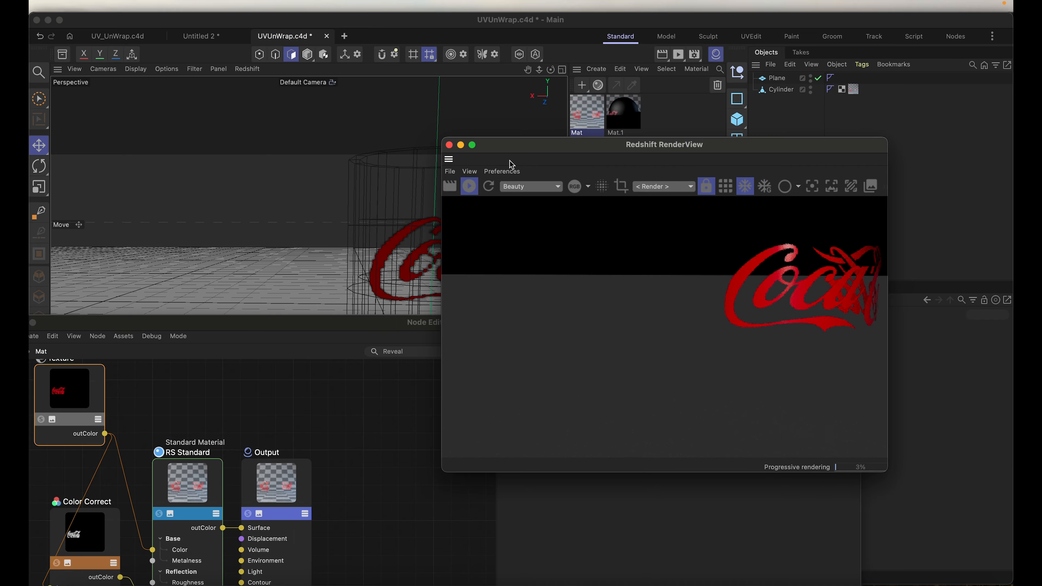
click(408, 255)
scroll(408, 255, up, 10)
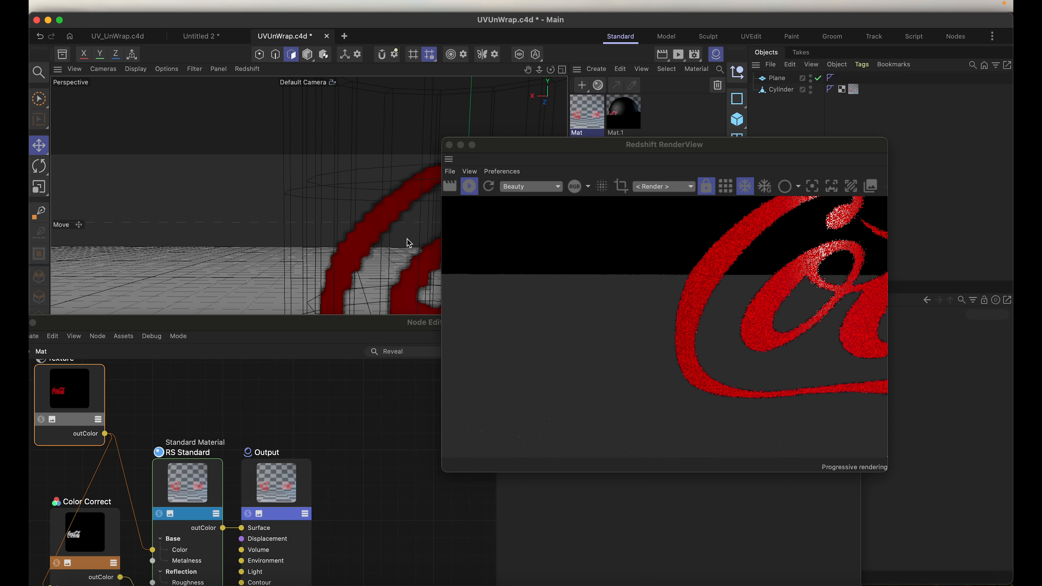
scroll(409, 242, up, 3)
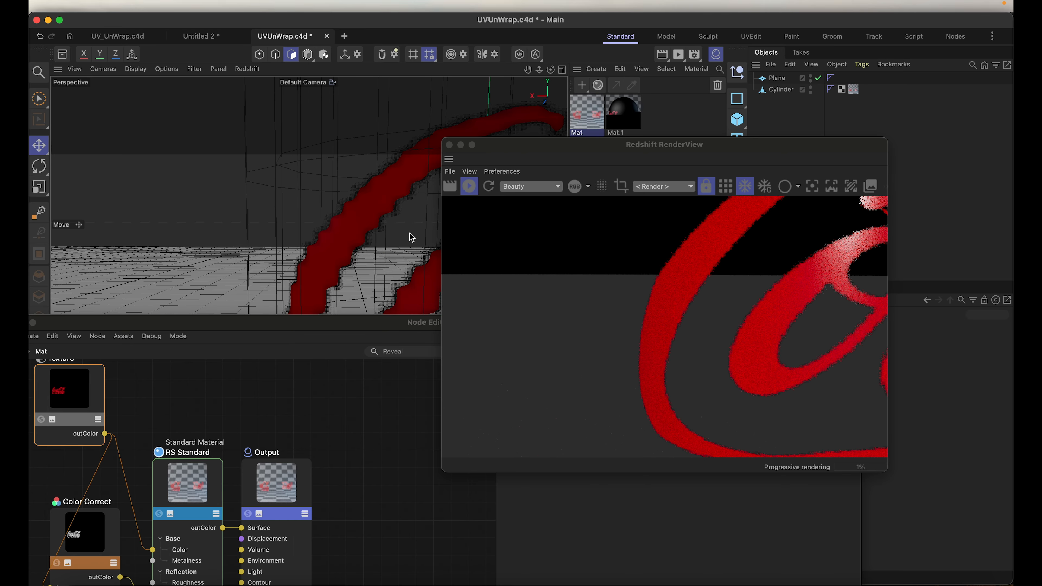
scroll(410, 237, down, 2)
drag(600, 144, 666, 270)
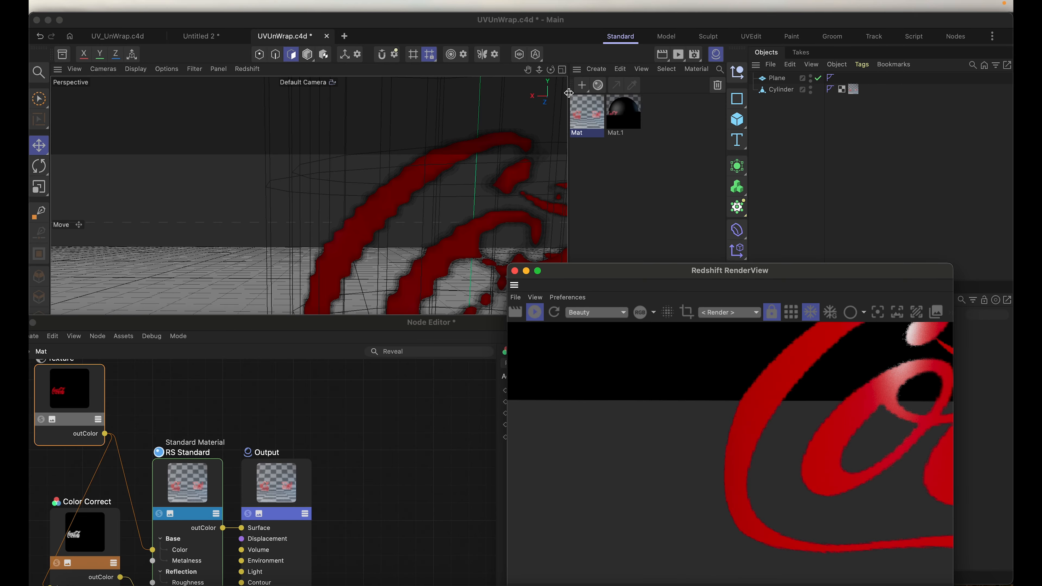
Step: Create a glass material with base weight 0 and transmission weight 1, and lower its reflection roughness
click(581, 85)
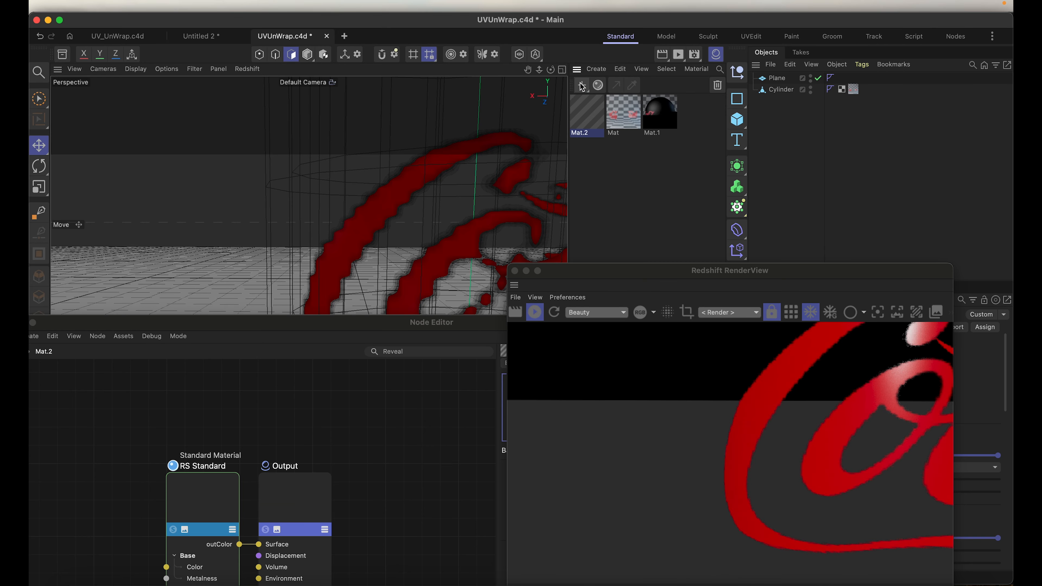
drag(400, 322, 440, 100)
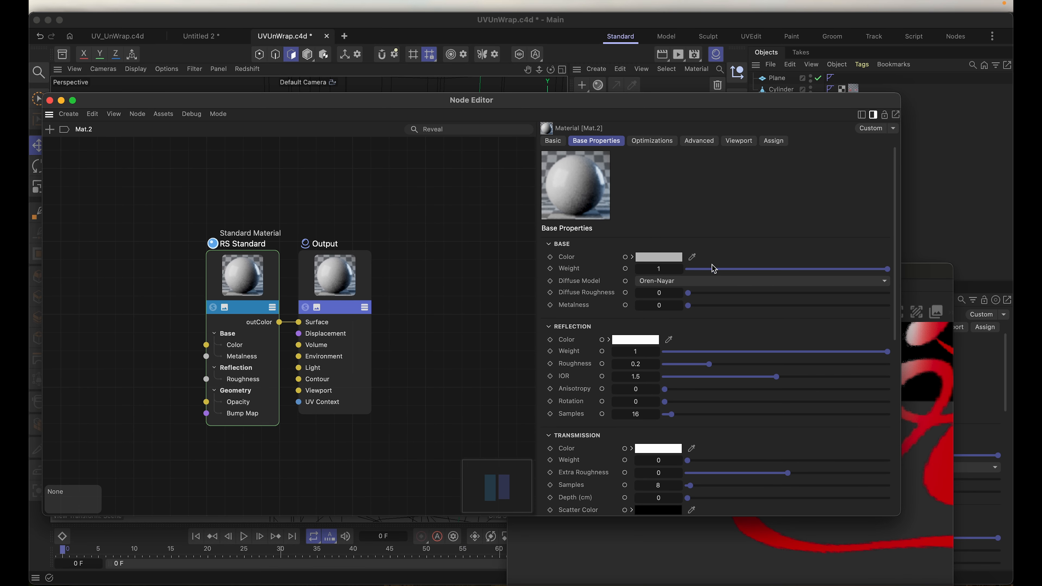
drag(706, 271, 516, 251)
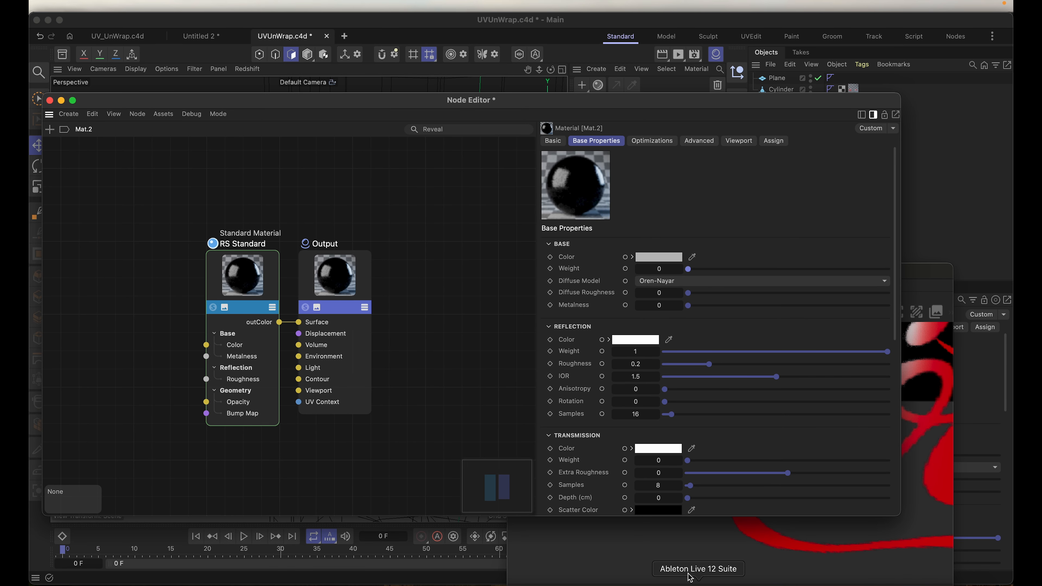
drag(700, 462, 888, 460)
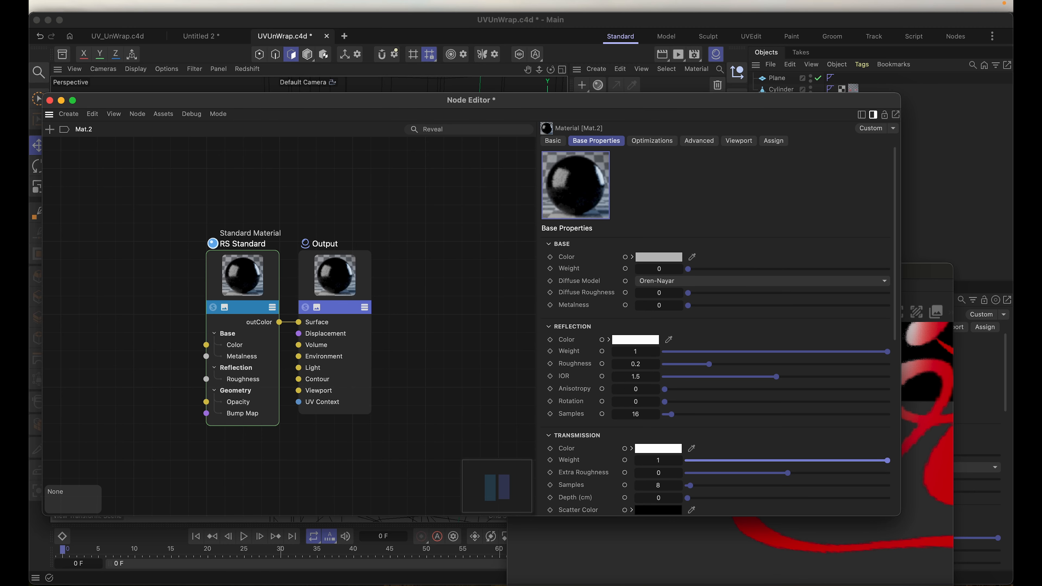
click(635, 363)
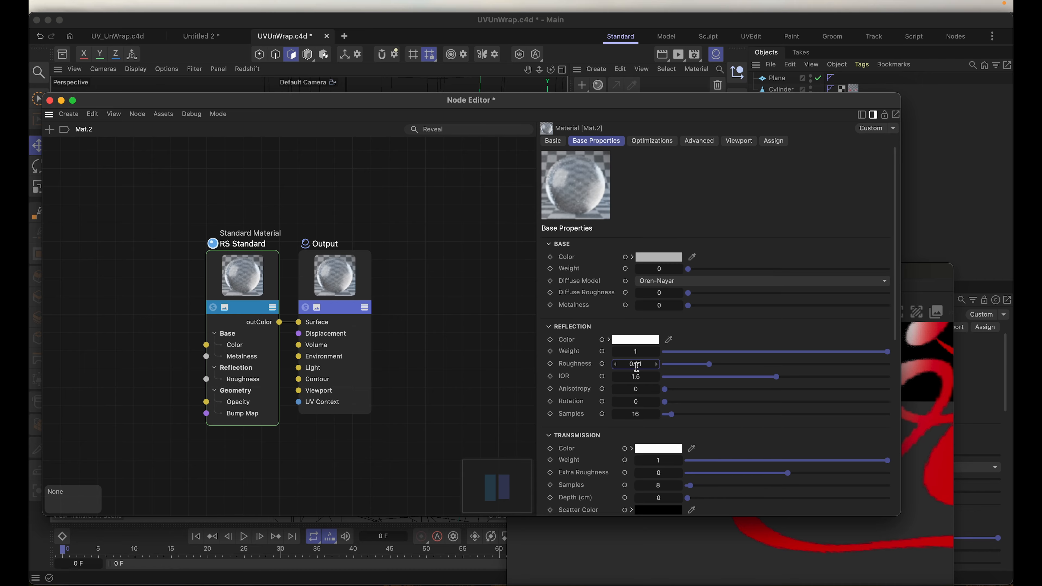
drag(636, 366, 636, 366)
Step: Assign the new glass material to the Cylinder object and bring the render into view
drag(490, 107, 430, 360)
drag(578, 117, 789, 93)
drag(710, 273, 598, 135)
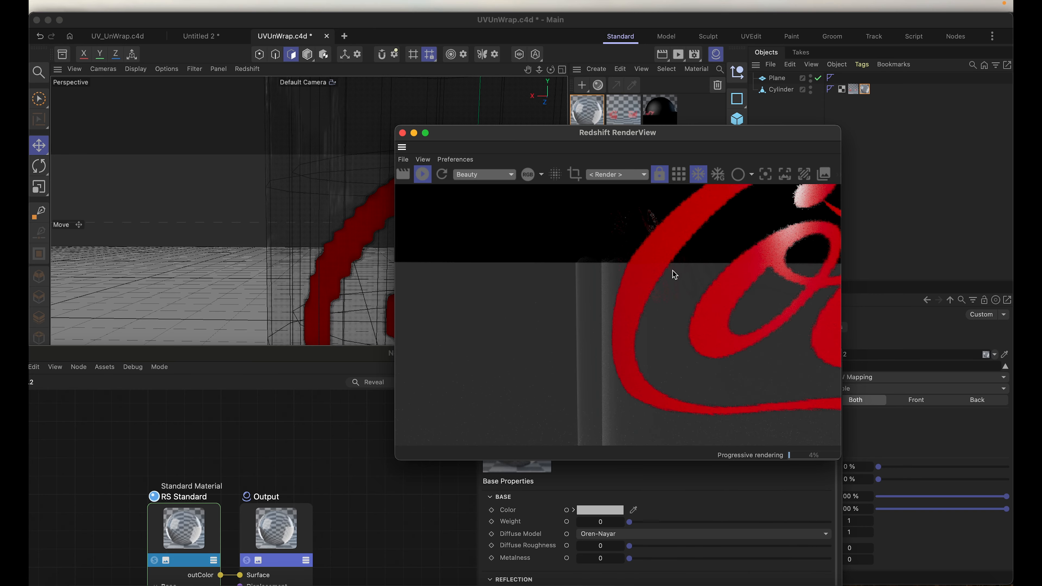
Step: Examine the glass cylinder with its logo in the RenderView, framing more of the object
drag(542, 134, 287, 118)
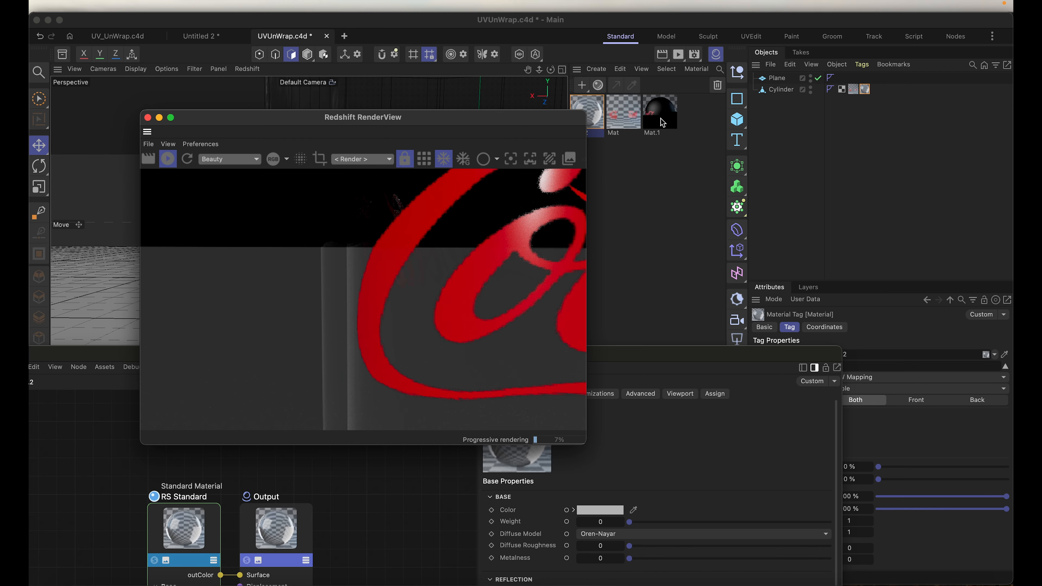
drag(551, 113, 555, 163)
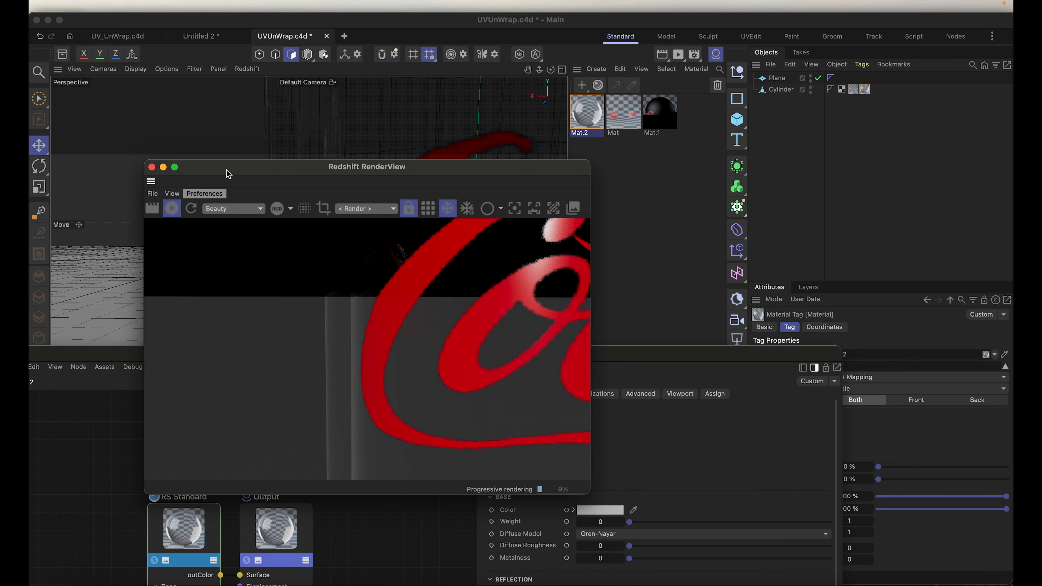
drag(330, 172, 301, 169)
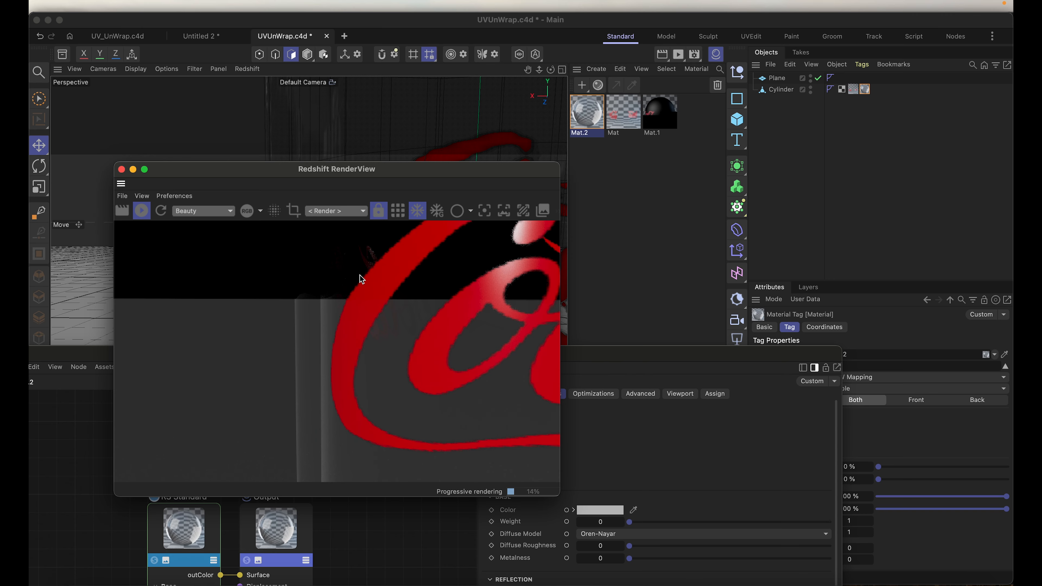
scroll(389, 314, down, 5)
scroll(404, 312, up, 3)
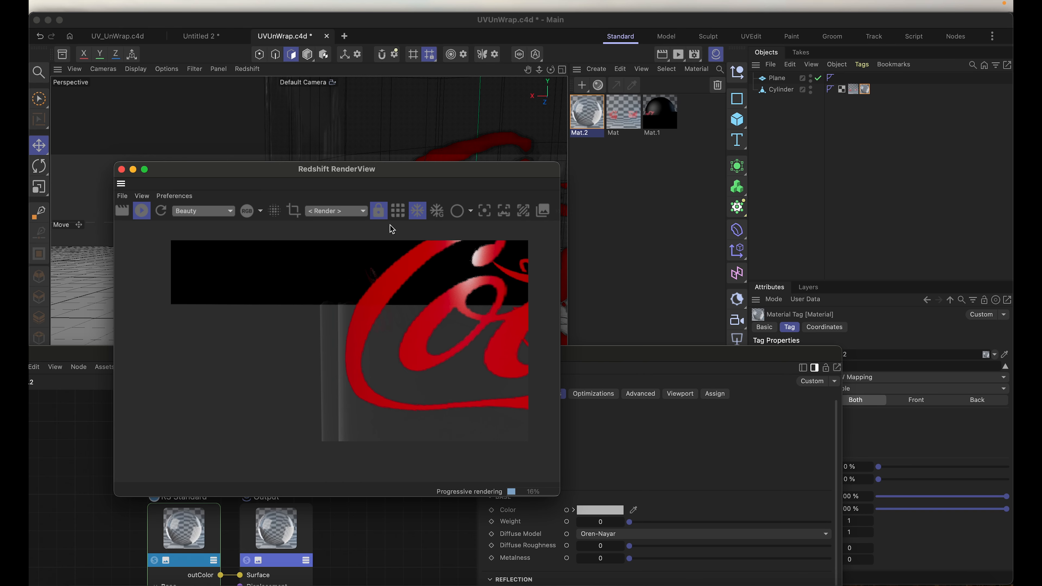
click(361, 135)
scroll(361, 134, down, 6)
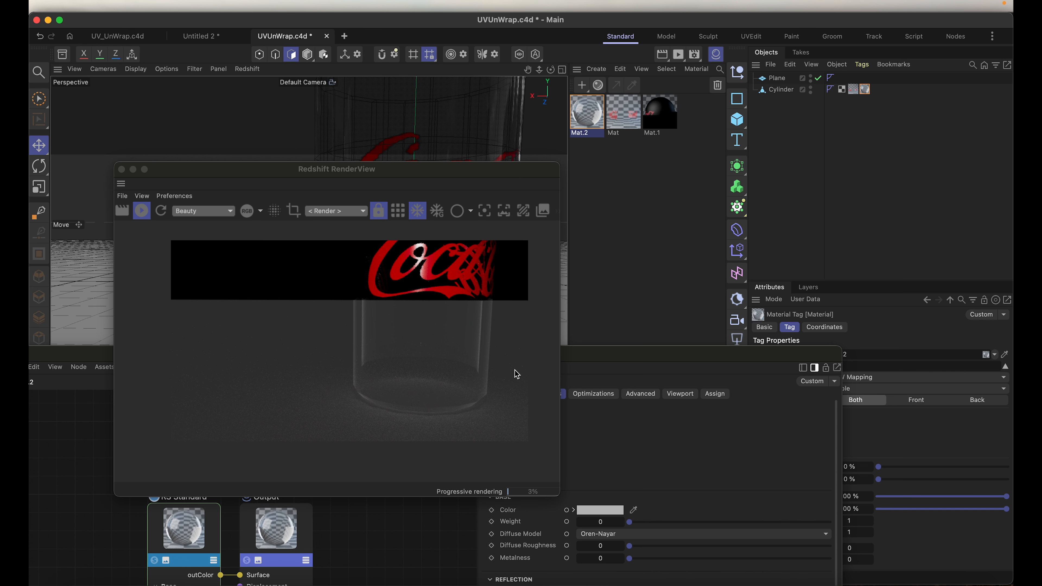
Step: Reorder the Cylinder's material tags so the glass material Mat.2 comes before the logo material
drag(336, 174, 365, 228)
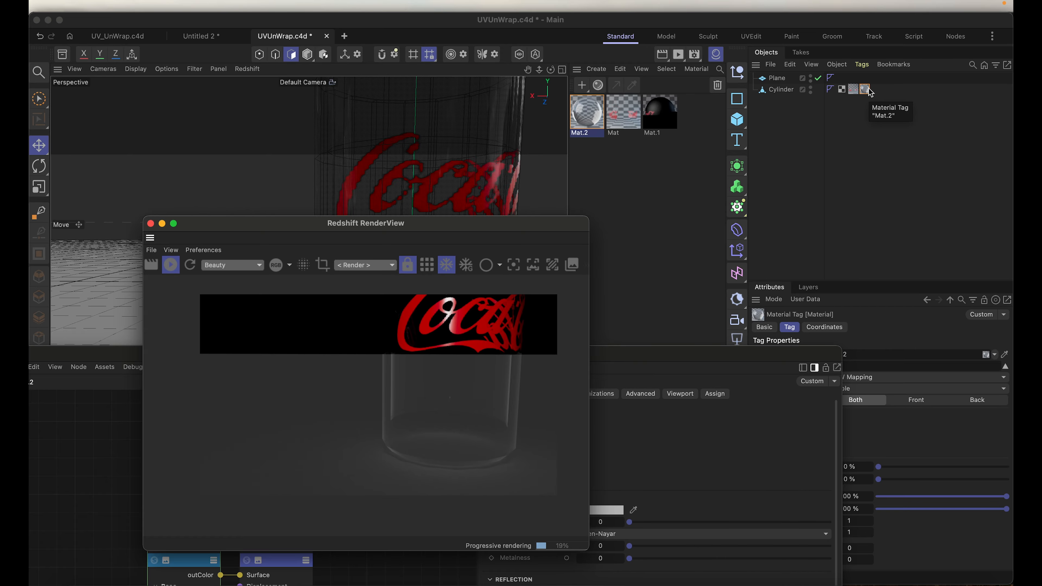
drag(855, 95, 844, 92)
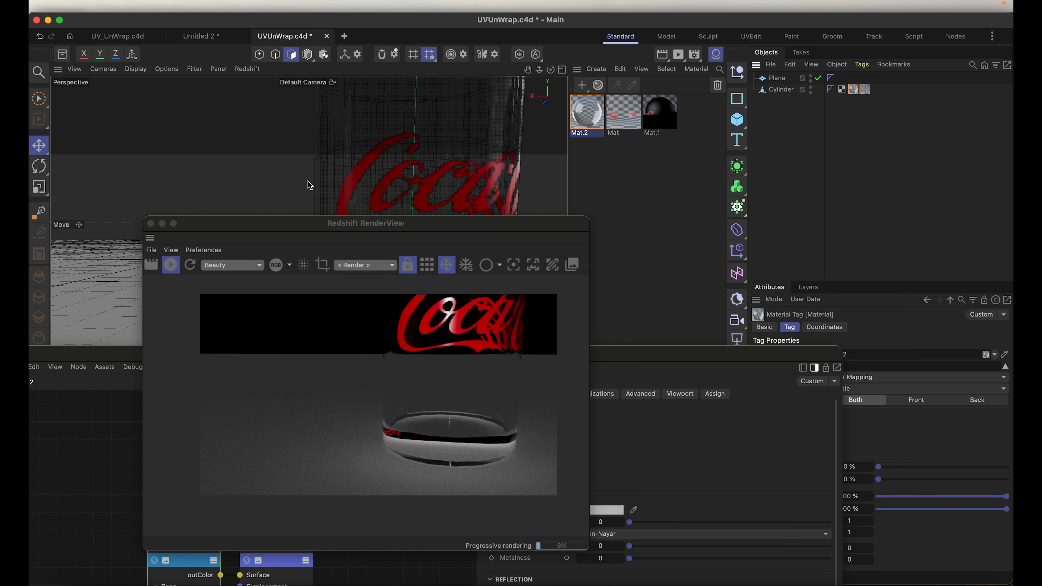
Step: Examine the glass cylinder and its layered logo in the RenderView from several distances and angles
drag(334, 227, 575, 212)
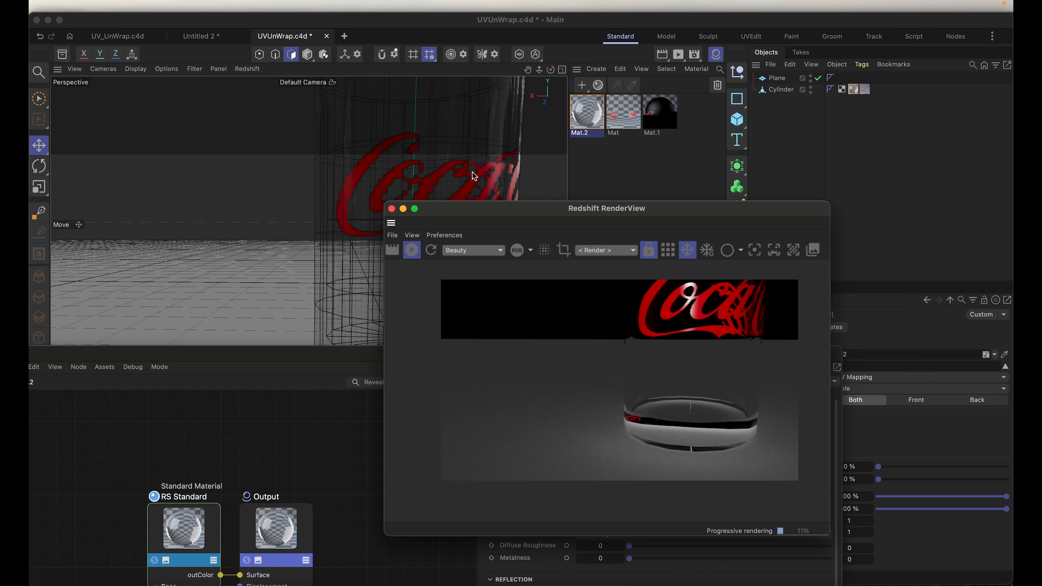
scroll(371, 233, down, 4)
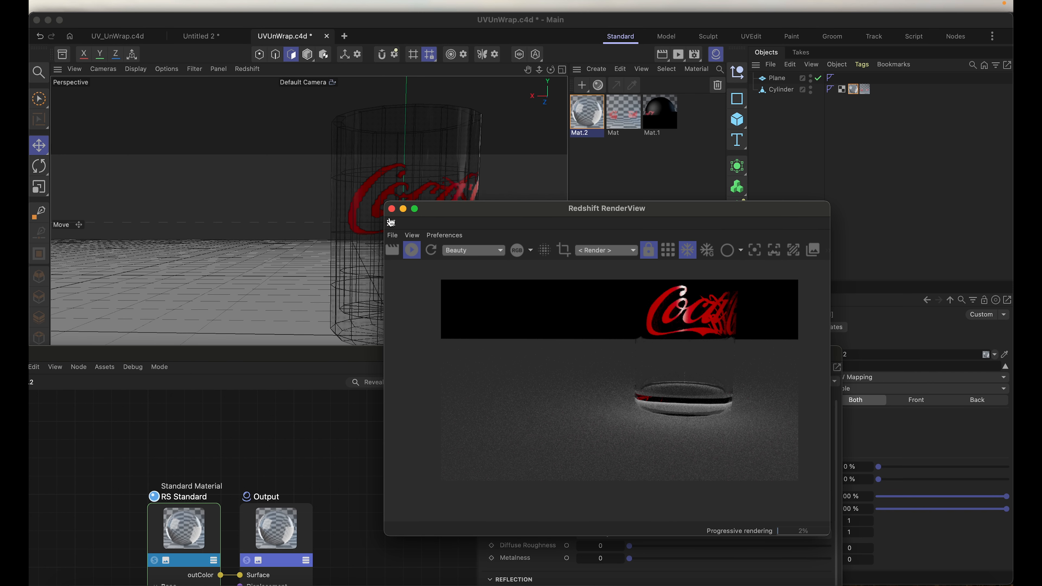
click(348, 169)
scroll(348, 170, down, 2)
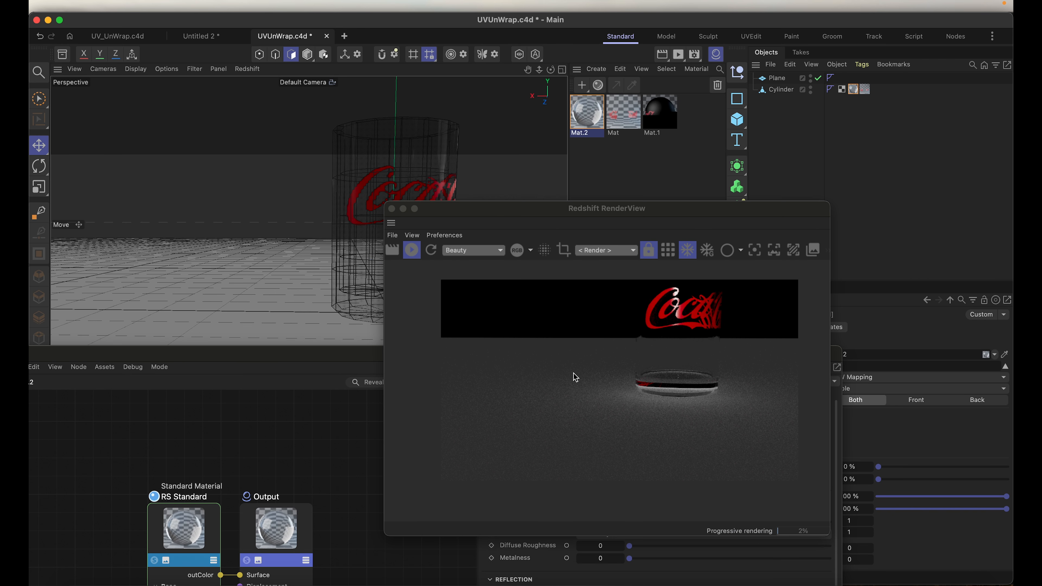
scroll(570, 361, up, 1)
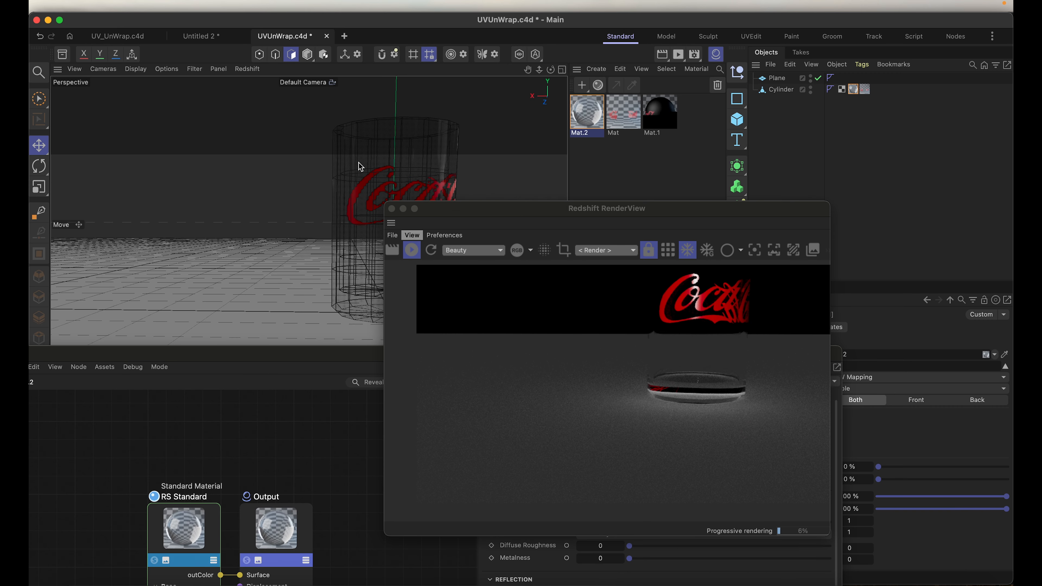
alt+middle_drag(356, 181, 282, 302)
scroll(283, 303, down, 5)
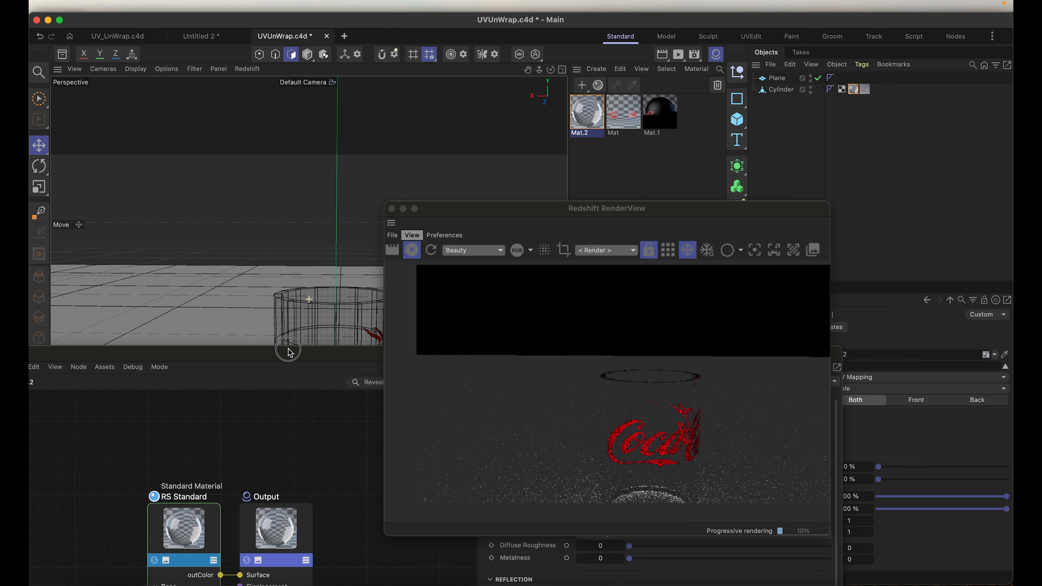
scroll(316, 317, up, 8)
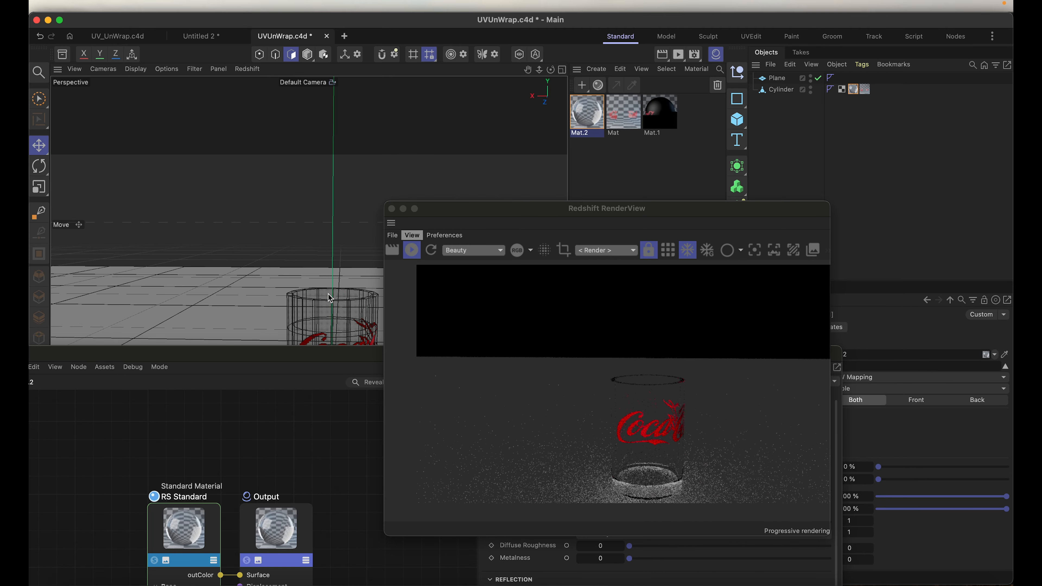
alt+middle_drag(299, 313, 296, 135)
scroll(272, 259, up, 2)
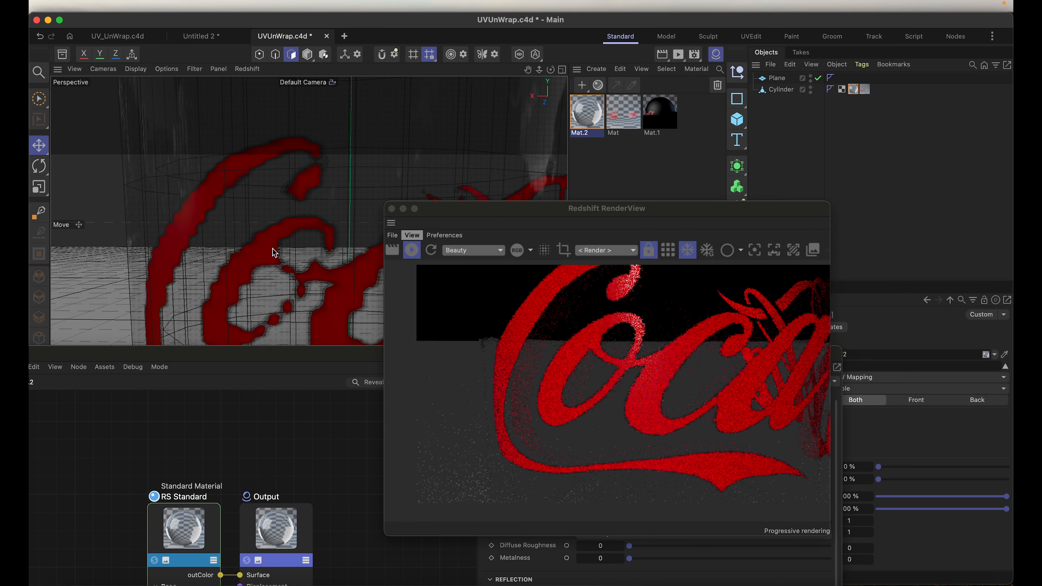
alt+drag(266, 278, 327, 299)
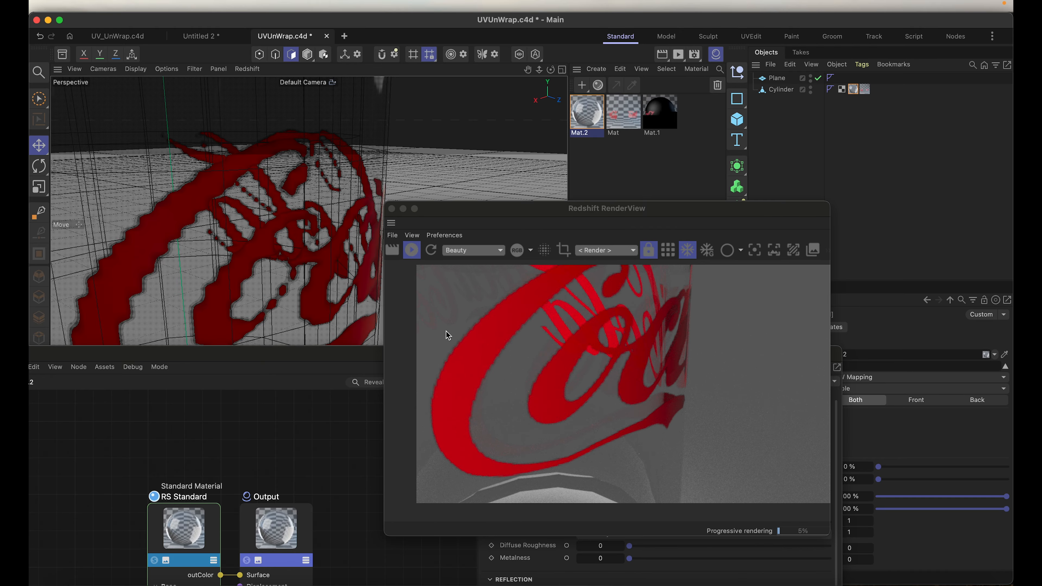
scroll(200, 234, down, 5)
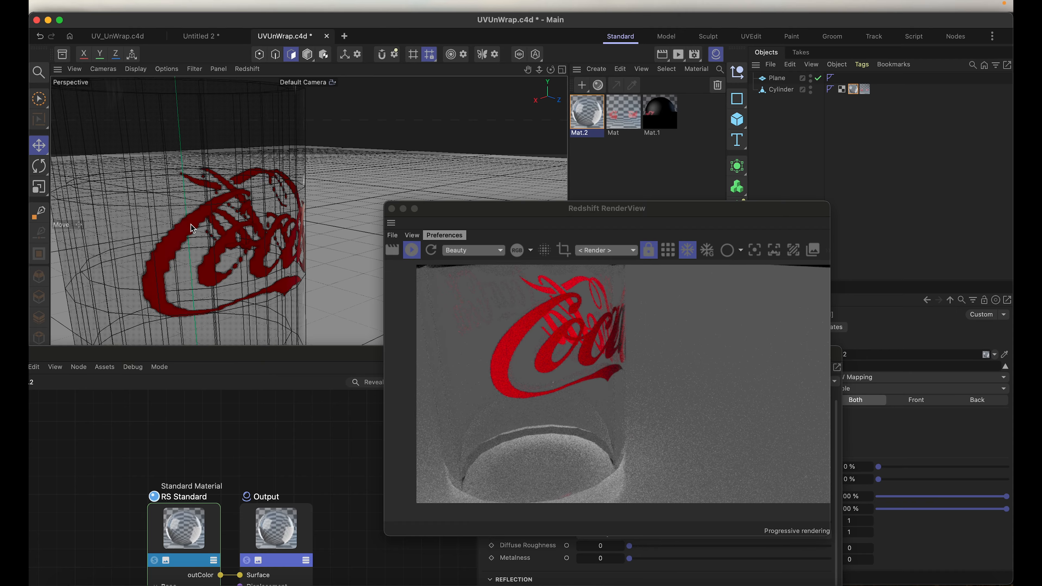
Step: Add a Redshift RS Object render tag to the Cylinder
drag(538, 215, 411, 227)
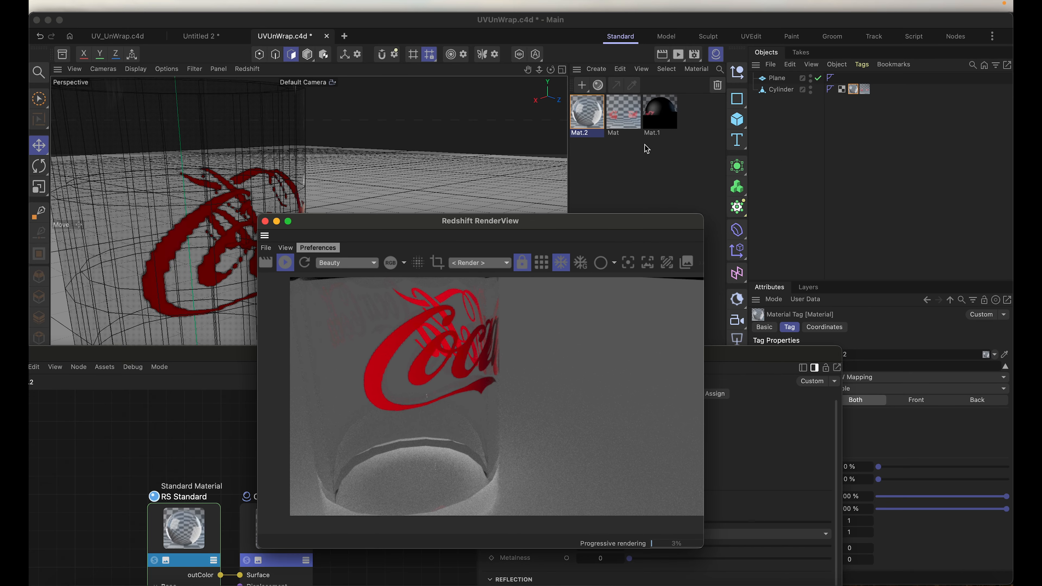
click(783, 90)
right_click(781, 91)
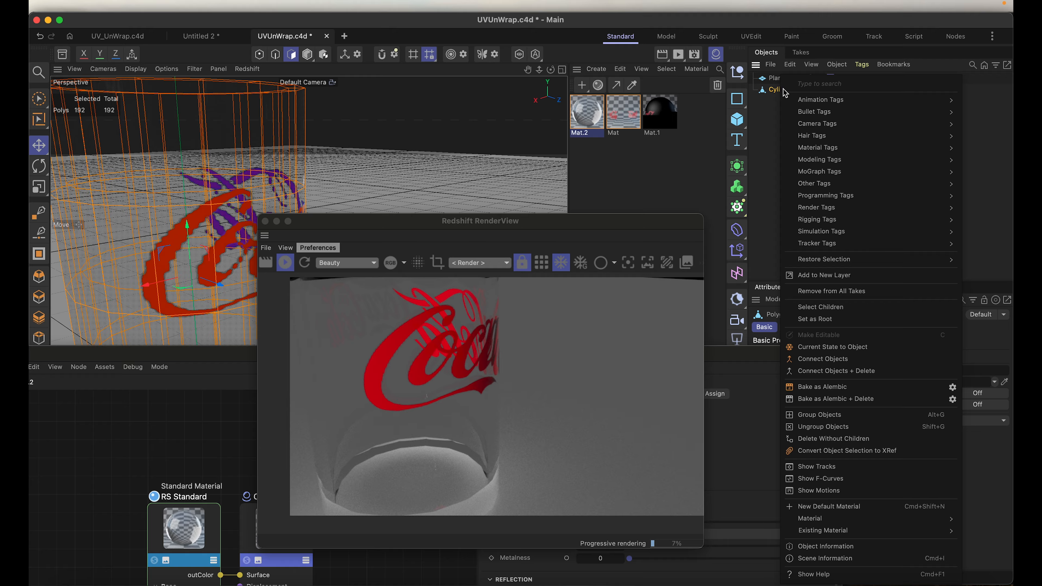
mouse_move(804, 208)
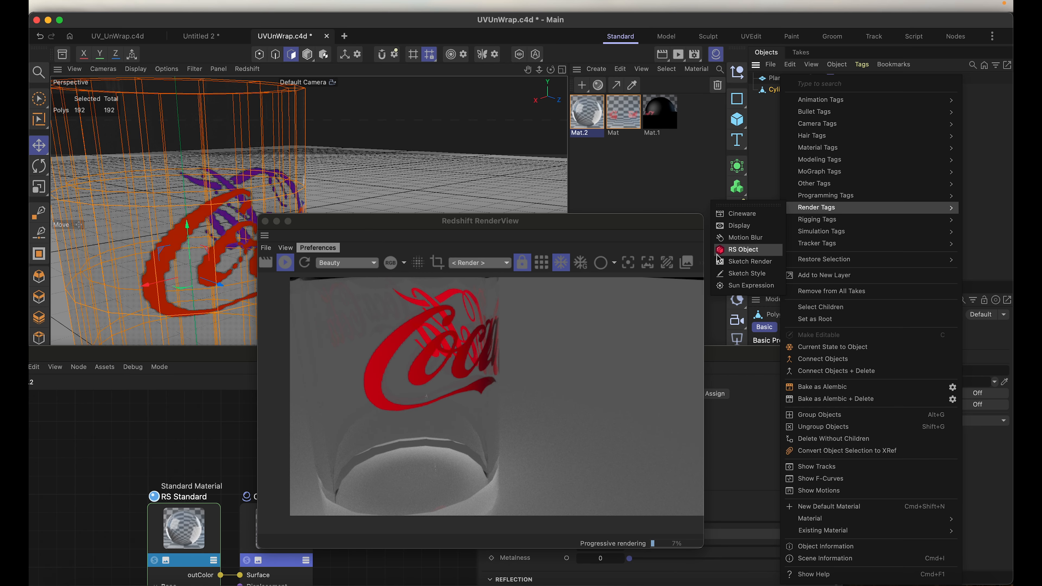
click(722, 252)
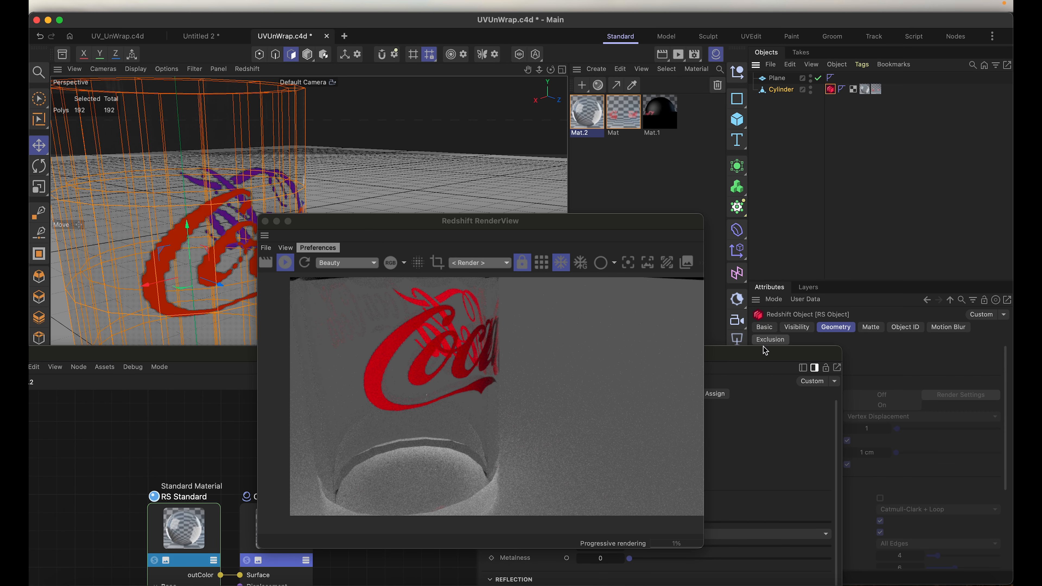
Step: Override the geometry settings in the Cylinder's RS Object tag and enable tessellation
click(676, 397)
drag(676, 398, 613, 402)
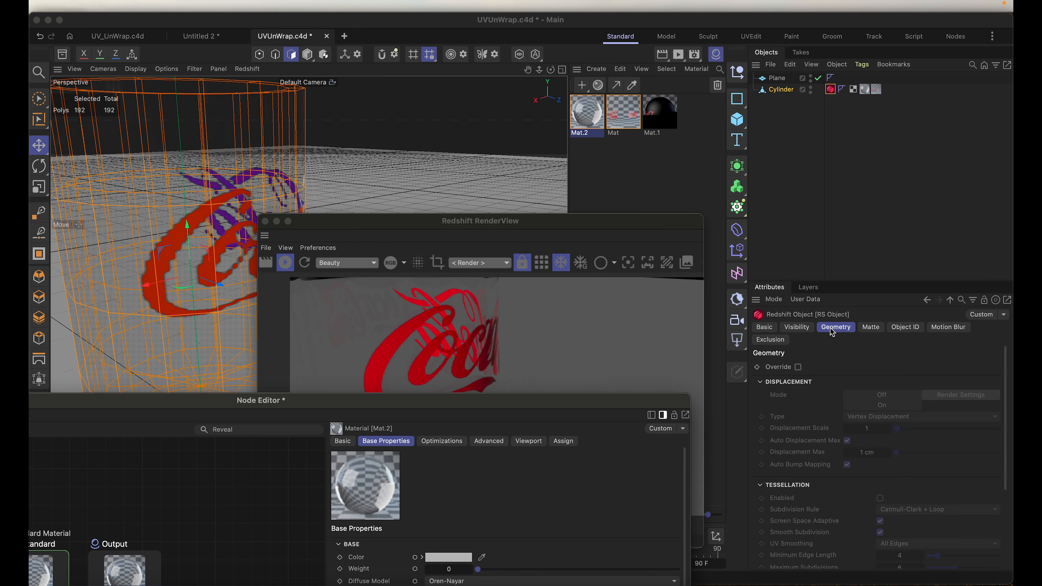
click(798, 367)
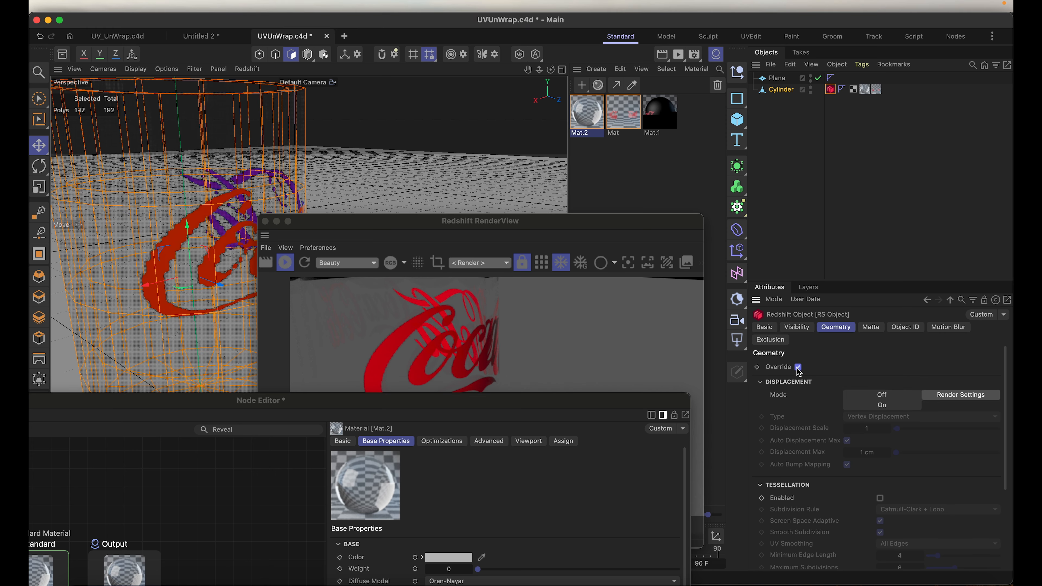
click(881, 498)
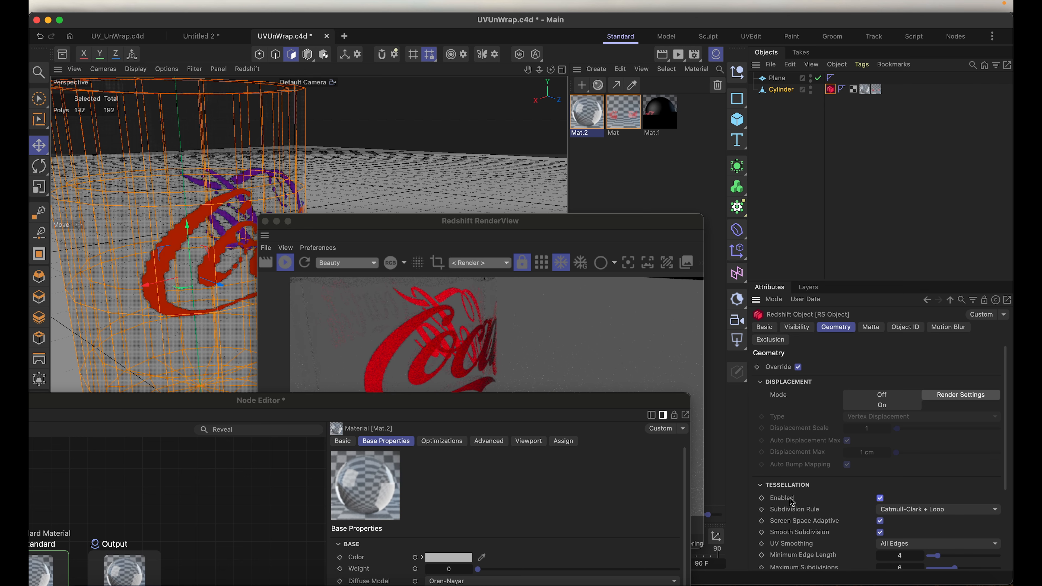
Step: Examine the tessellated glass in the RenderView, checking its rim, base and logo from close up and from farther away
drag(423, 225, 584, 81)
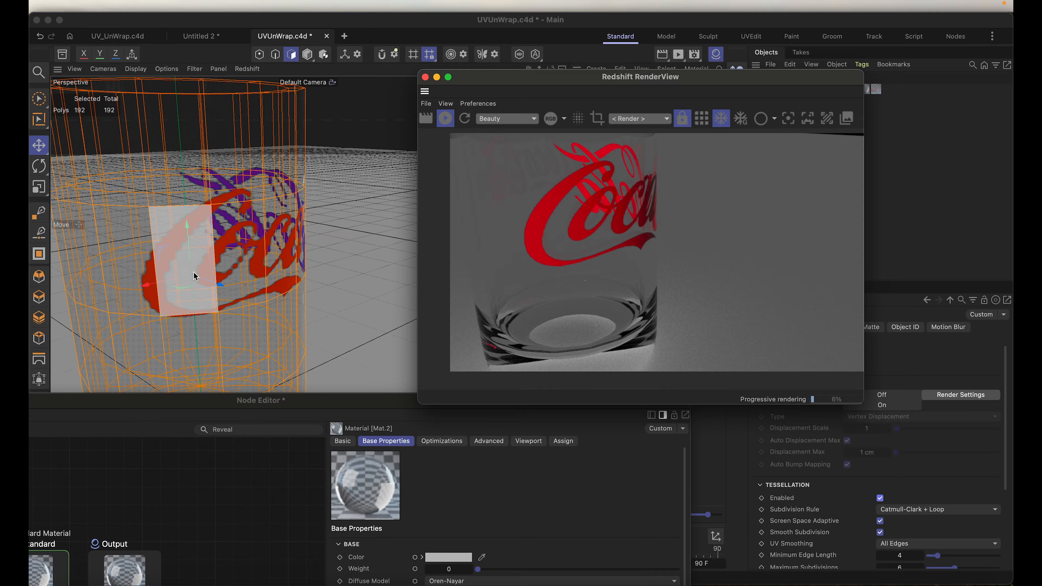
scroll(196, 275, down, 4)
scroll(208, 271, down, 2)
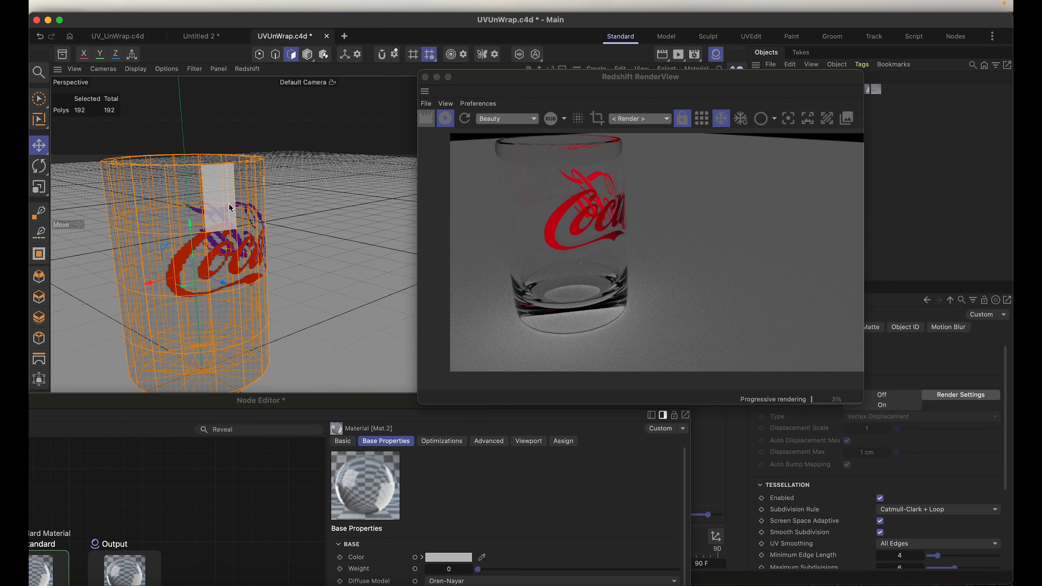
scroll(210, 178, down, 2)
mouse_move(213, 151)
alt+middle_down()
mouse_move(232, 163)
mouse_move(223, 159)
alt+middle_up()
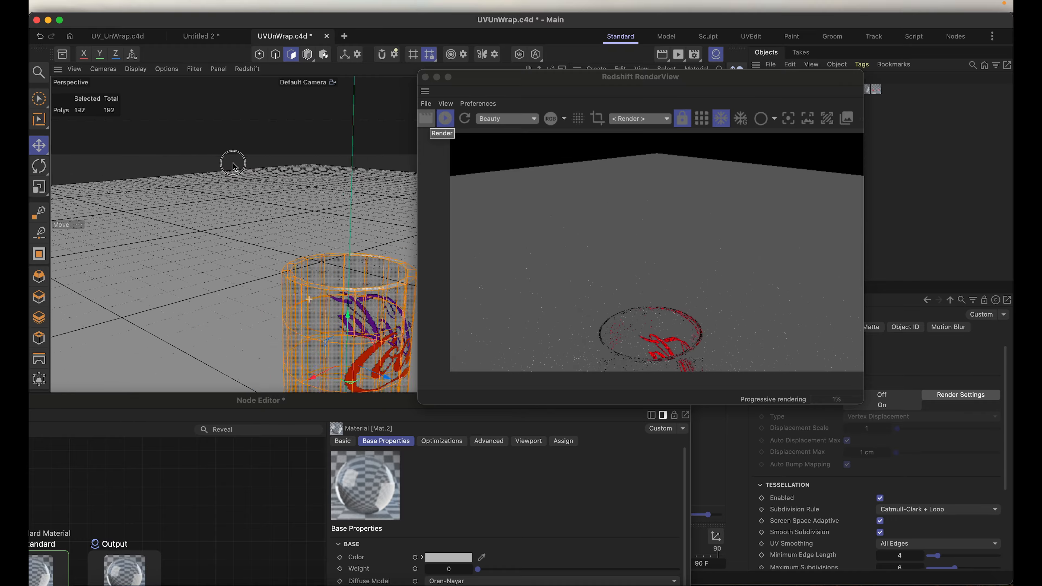
scroll(301, 236, down, 2)
scroll(303, 238, up, 8)
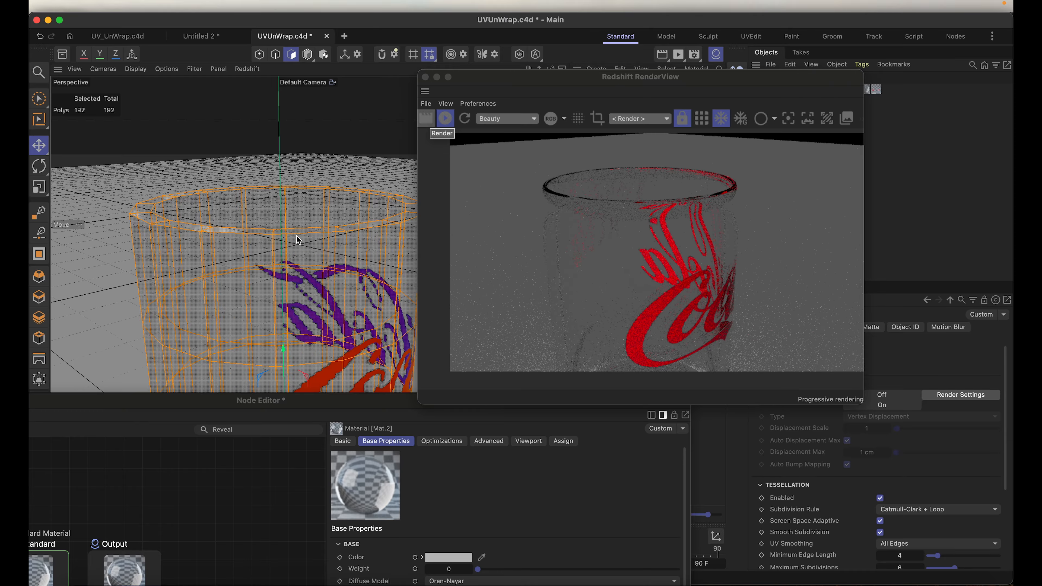
scroll(298, 237, down, 4)
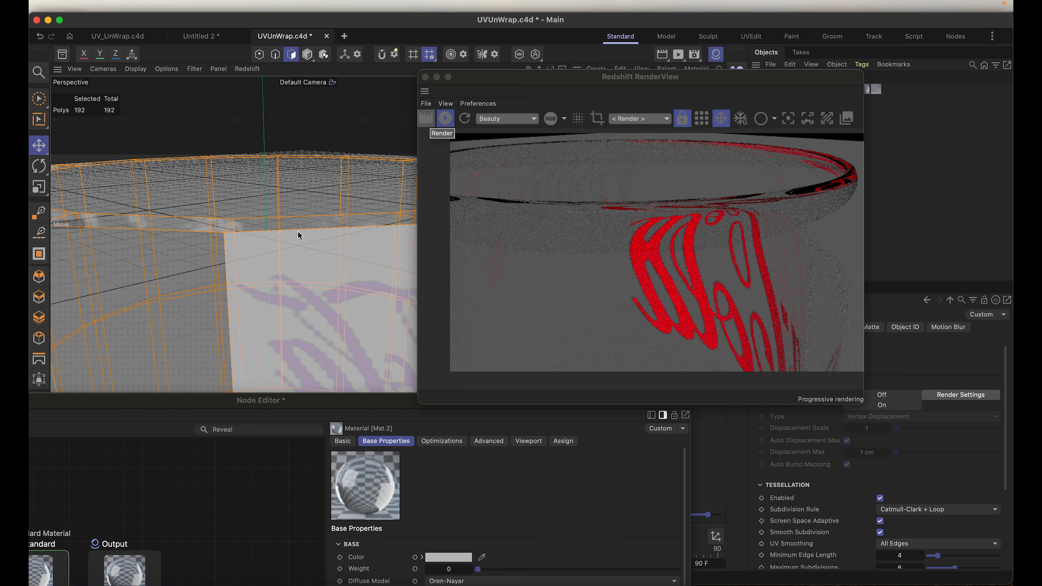
scroll(300, 235, down, 3)
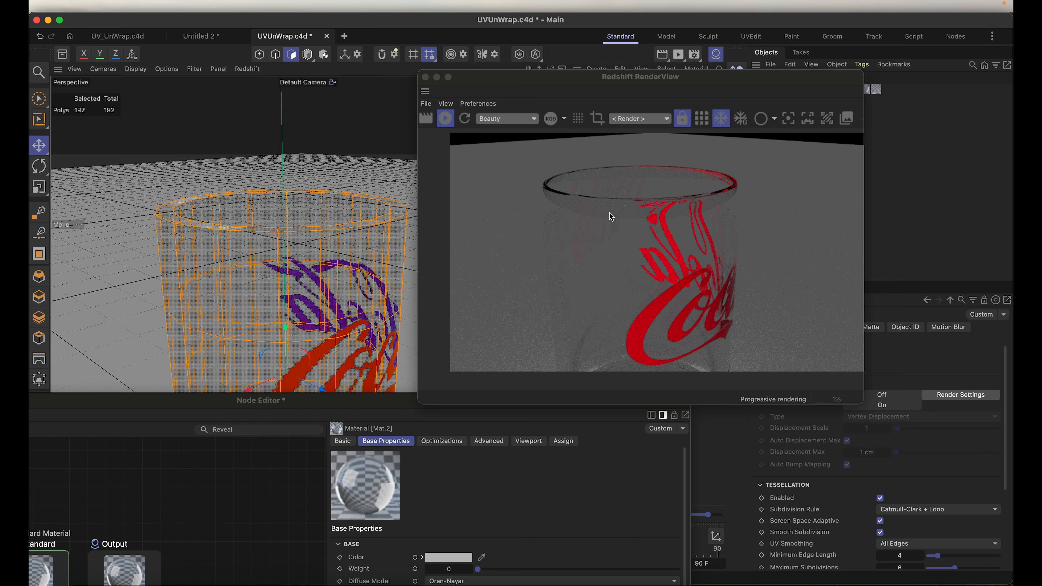
alt+drag(337, 289, 303, 290)
scroll(303, 290, down, 5)
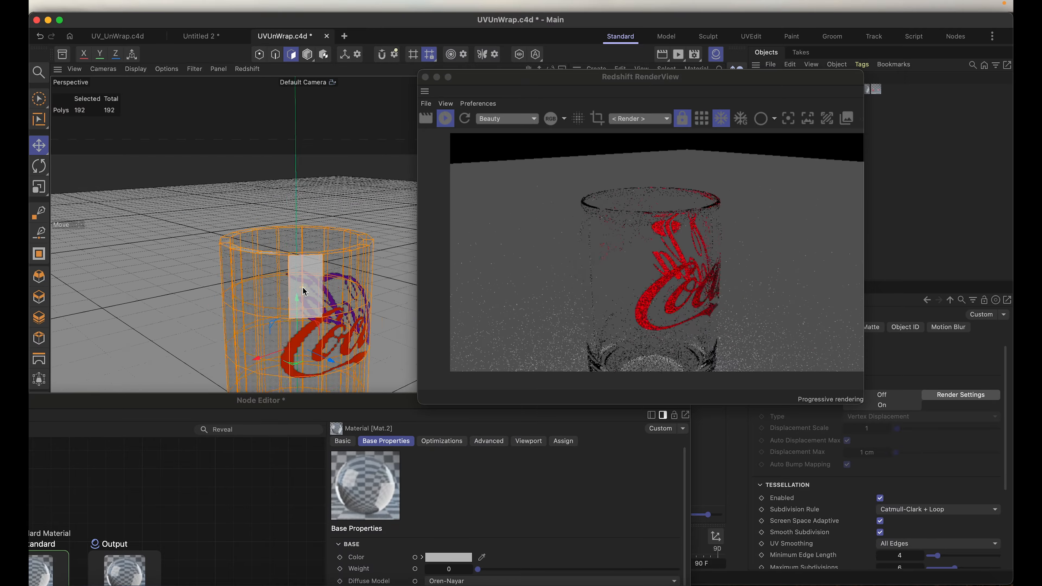
scroll(305, 292, down, 2)
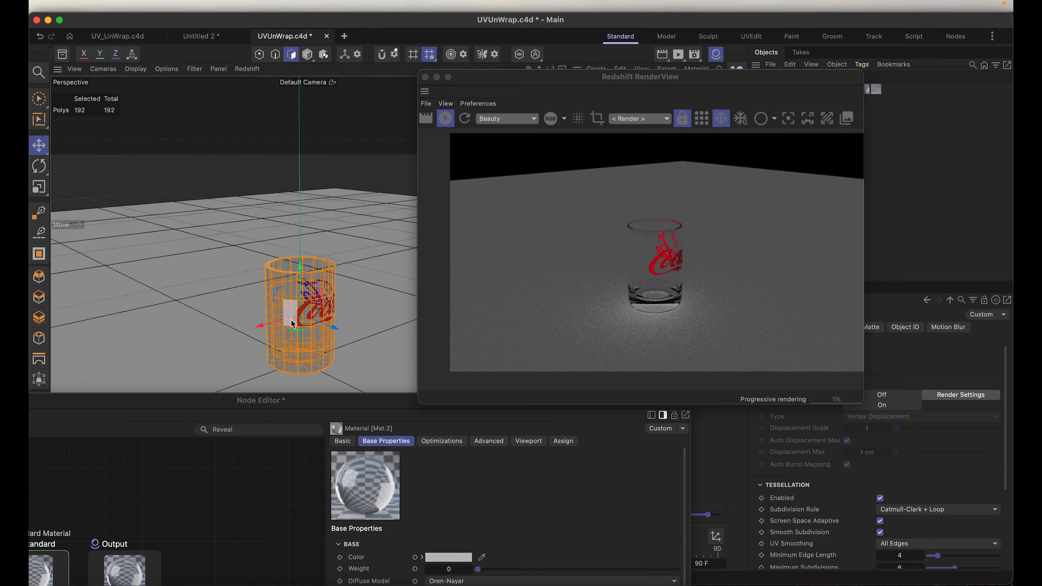
alt+drag(312, 296, 185, 315)
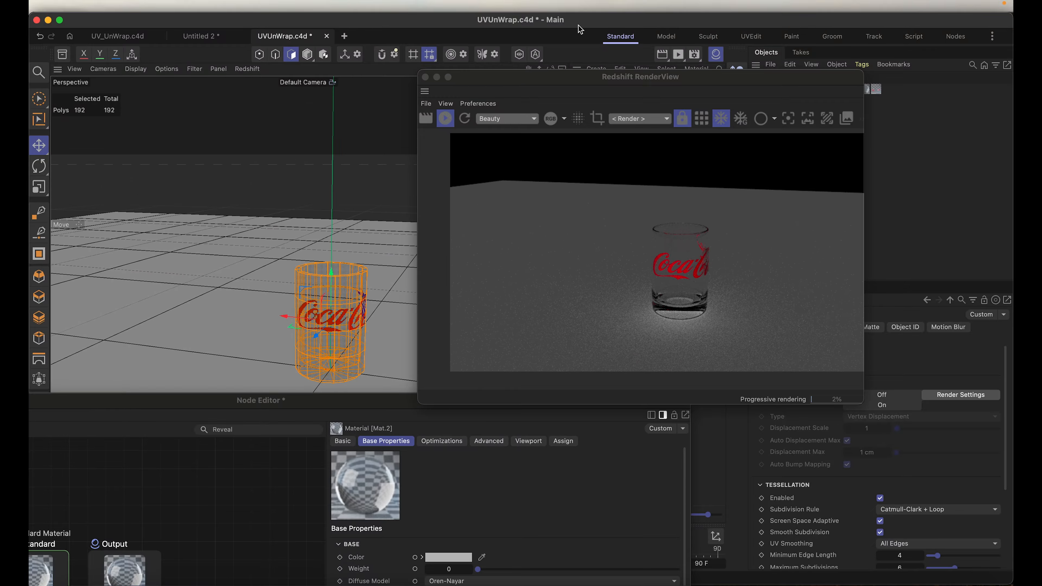
Step: Add an RS Sun & Sky to the scene and restart the interactive Redshift render
drag(535, 87, 147, 353)
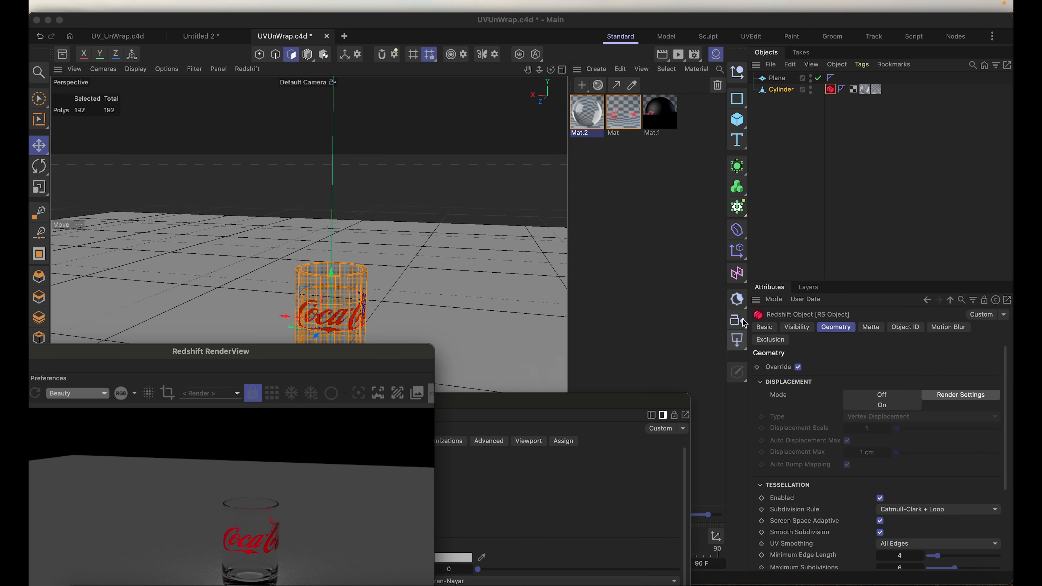
click(742, 301)
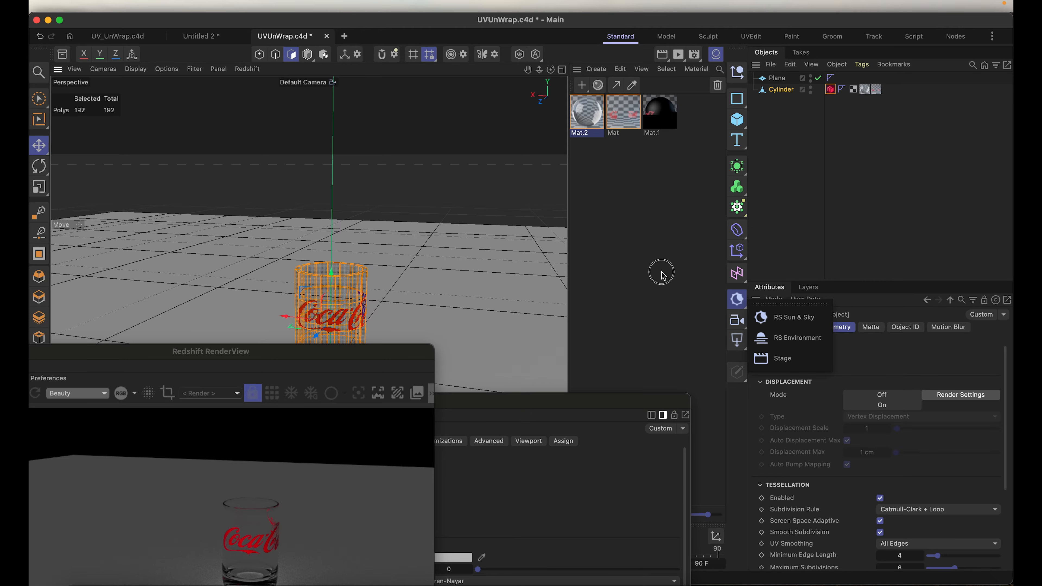
click(794, 317)
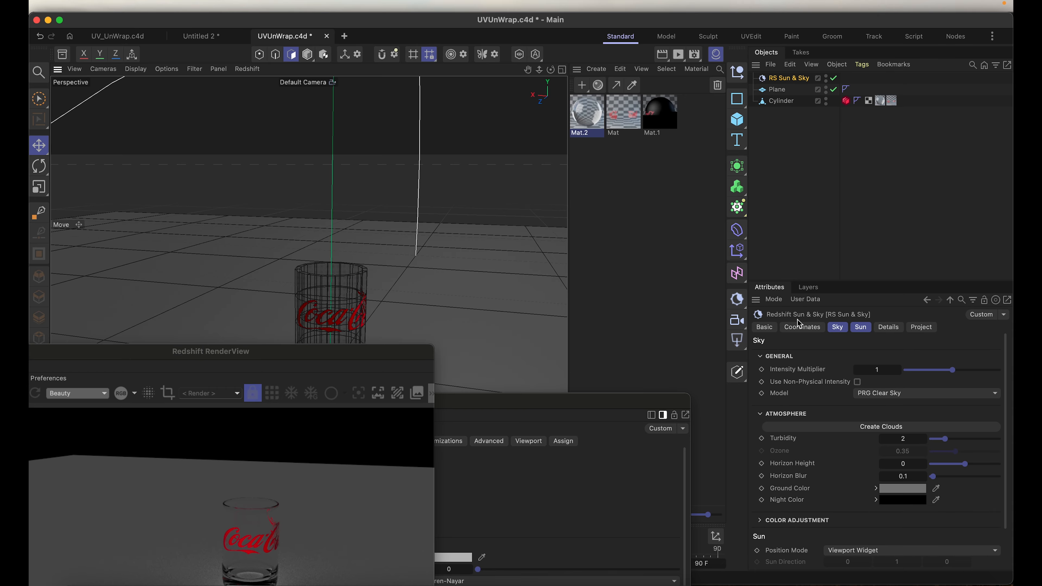
drag(292, 360, 702, 219)
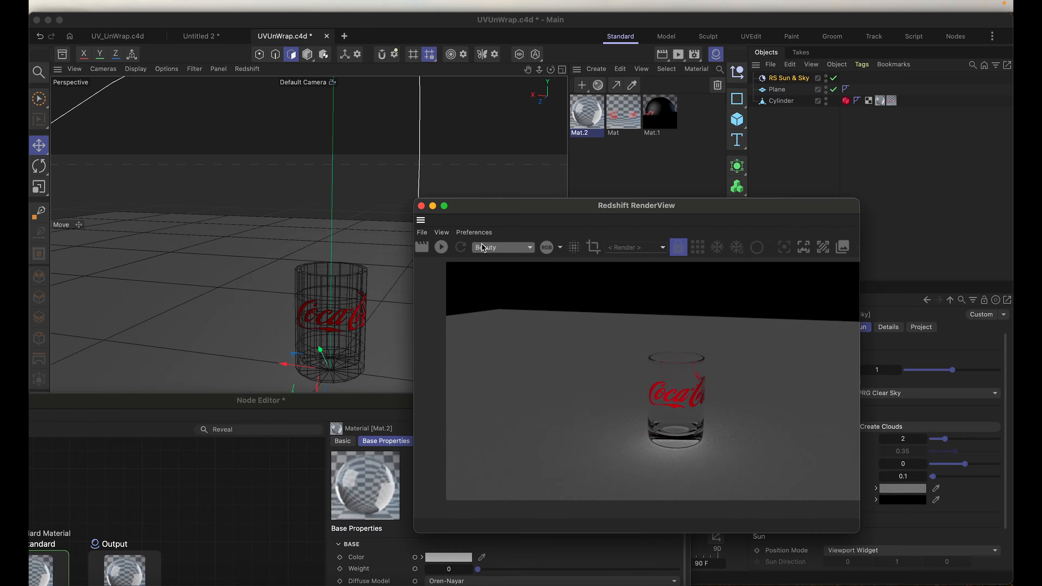
click(441, 248)
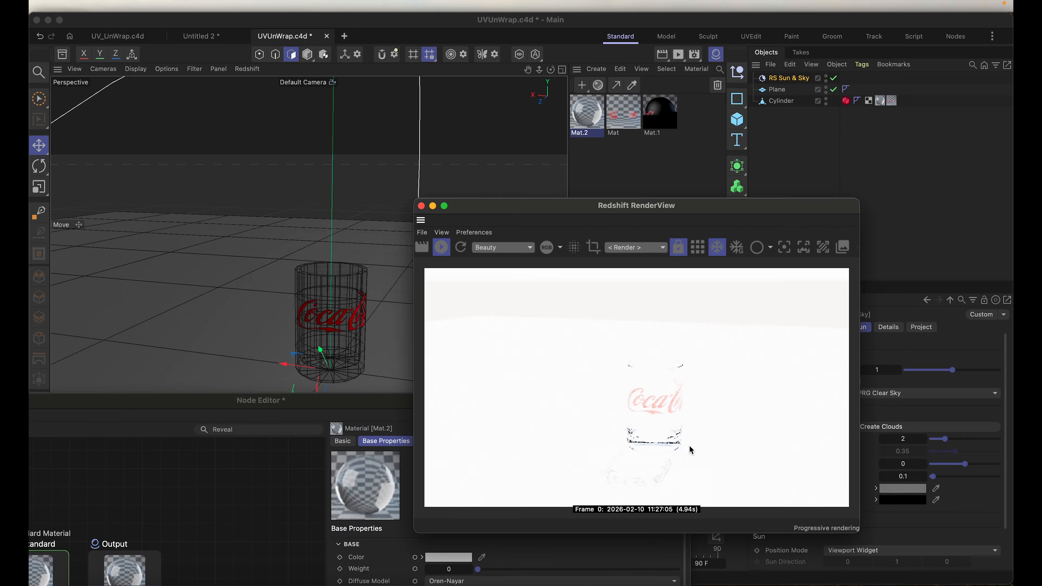
Step: Try non-physical intensity on the RS Sun & Sky, then lower its sky intensity multiplier to 0.438
drag(570, 213, 255, 259)
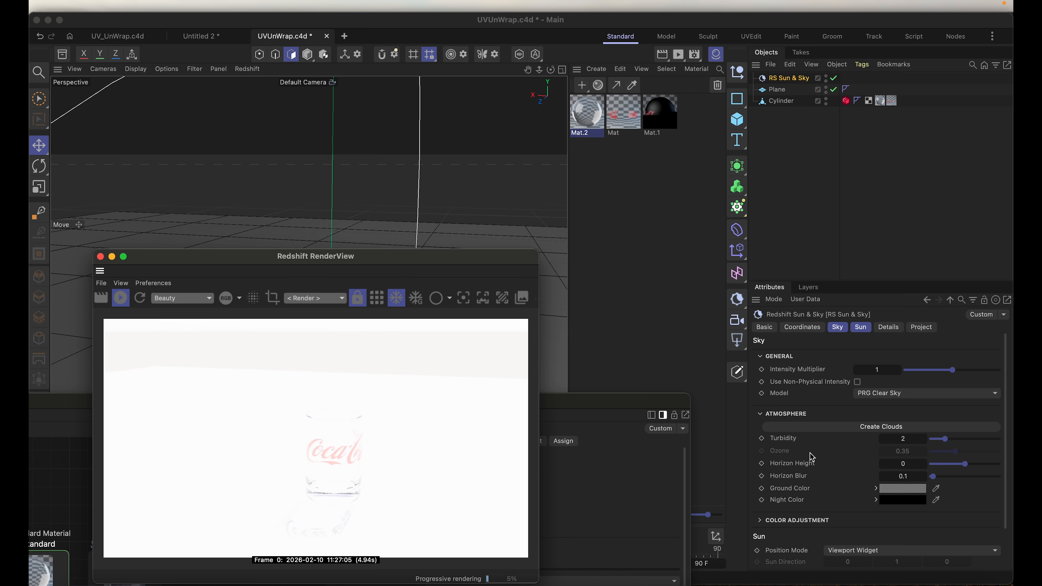
click(859, 384)
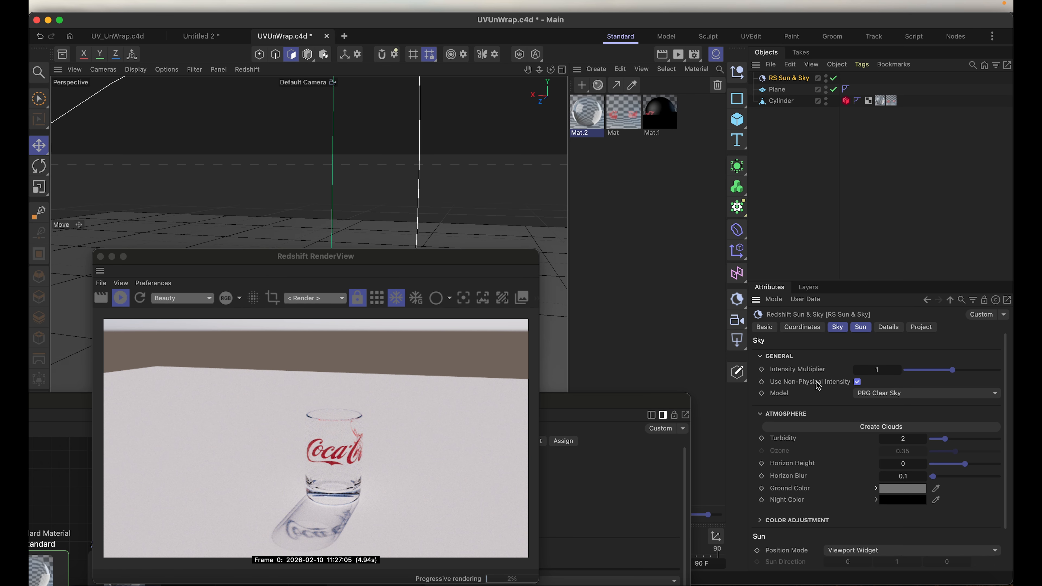
click(858, 383)
drag(952, 370, 918, 370)
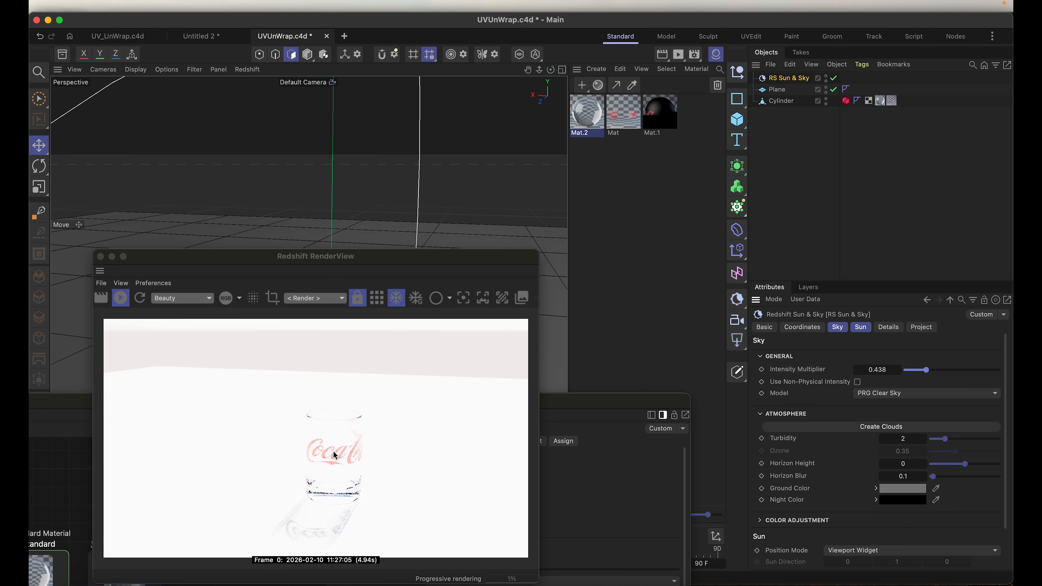
Step: Enable non-physical intensity for the sky of the RS Sun & Sky
click(261, 410)
drag(231, 259, 509, 260)
alt+drag(254, 281, 251, 257)
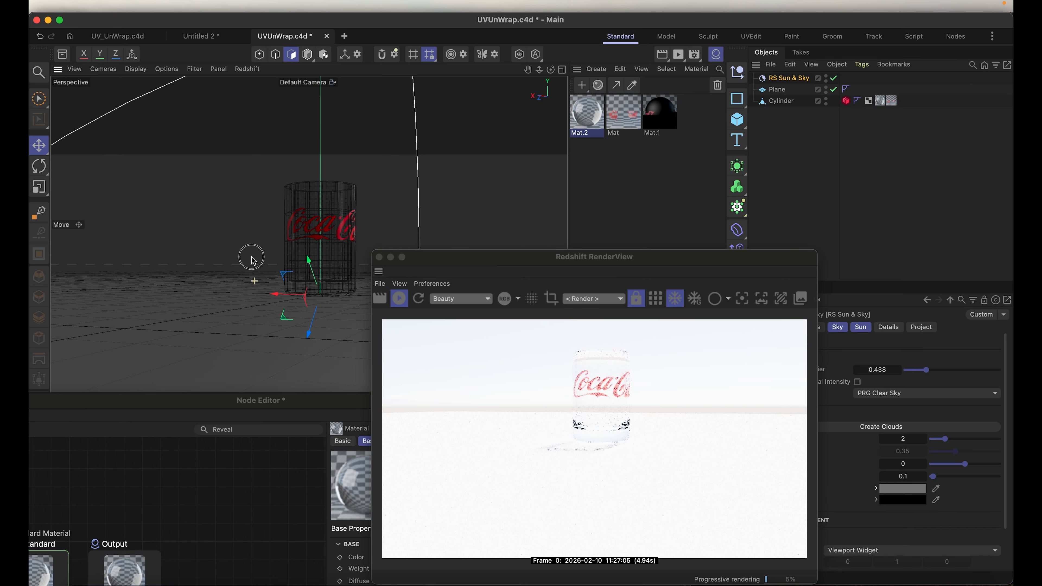
drag(606, 258, 321, 203)
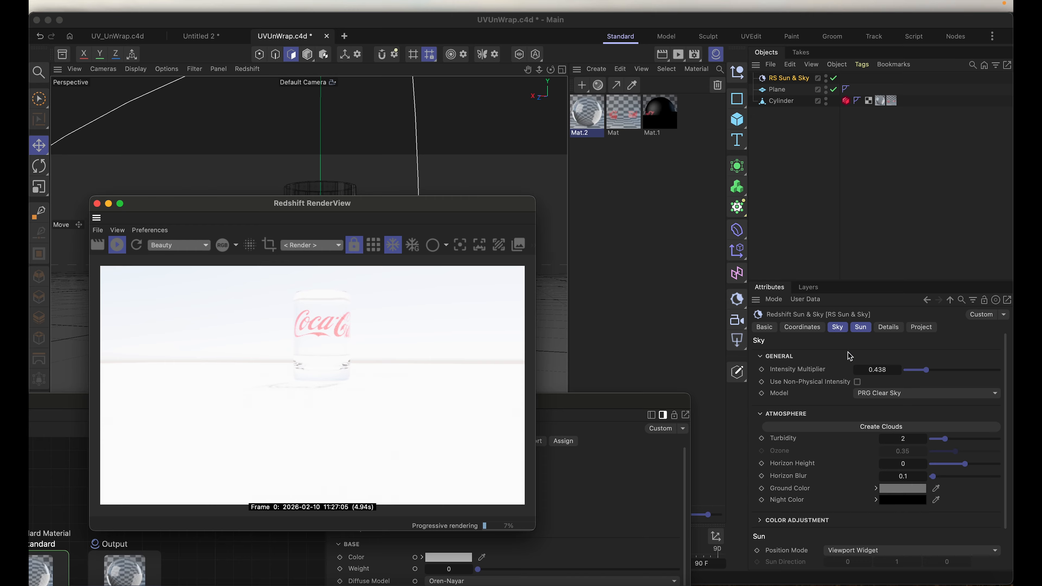
click(858, 383)
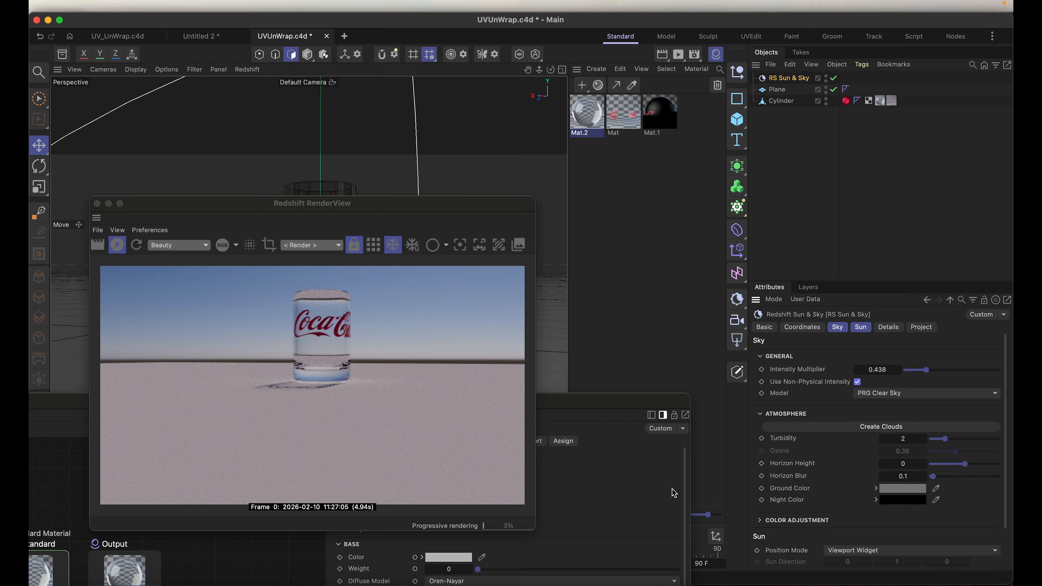
Step: Create clouds for the RS Sun & Sky and set its turbidity to 0.783
drag(227, 208, 286, 149)
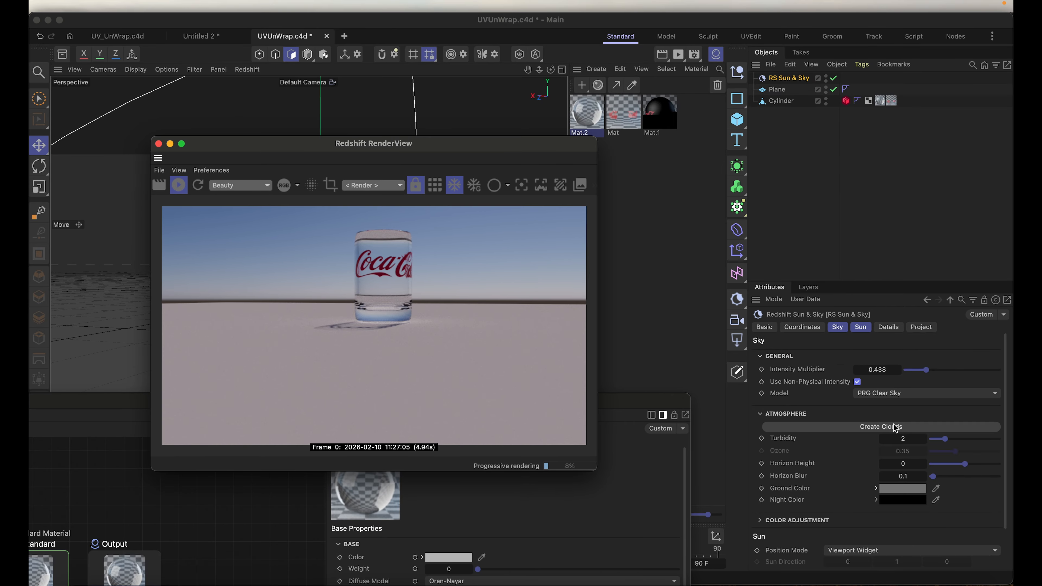
click(880, 430)
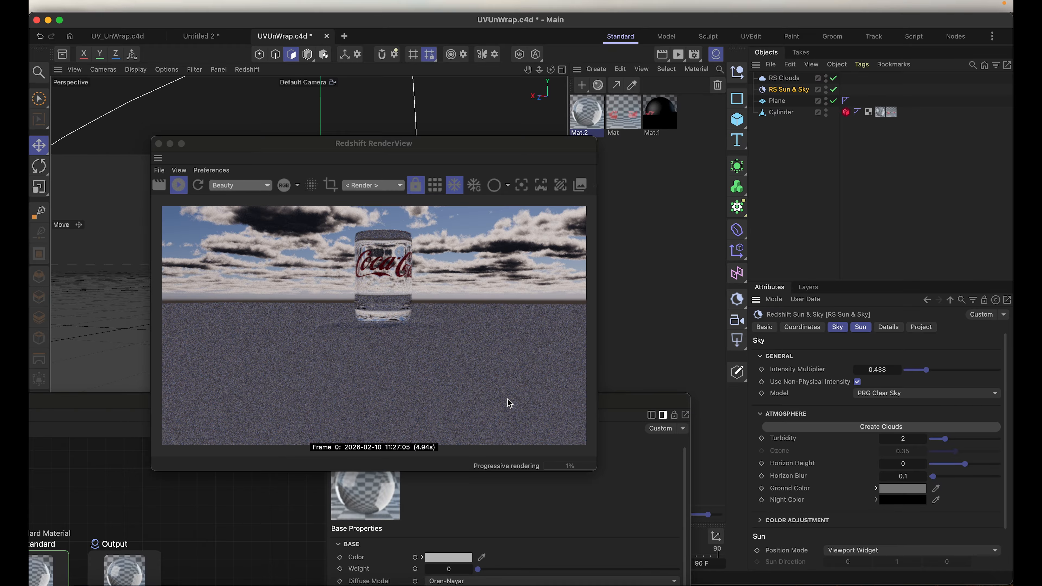
drag(340, 147, 338, 67)
drag(945, 440, 940, 442)
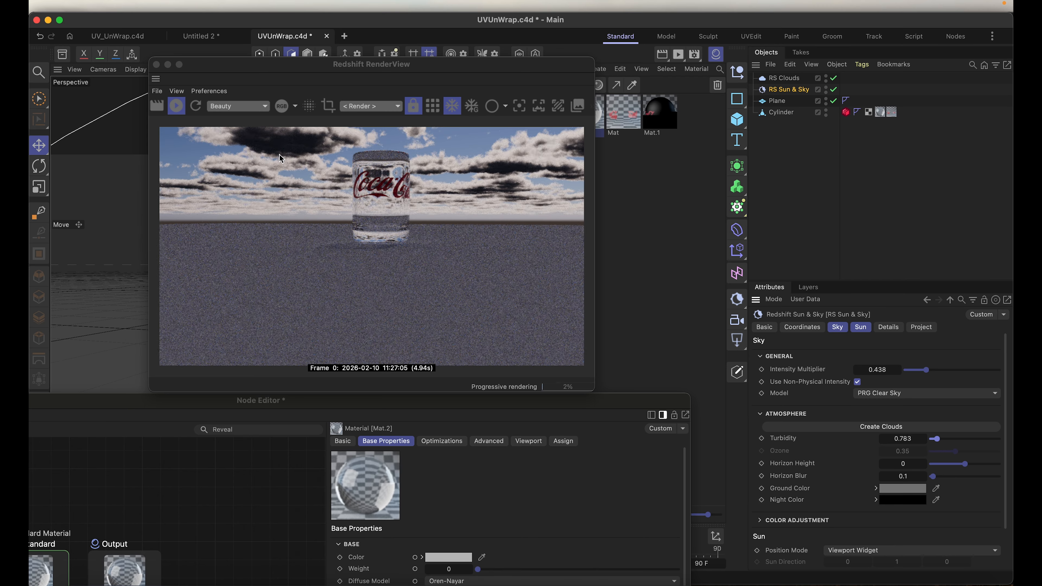
Step: Delete the RS Clouds object from the scene
click(783, 78)
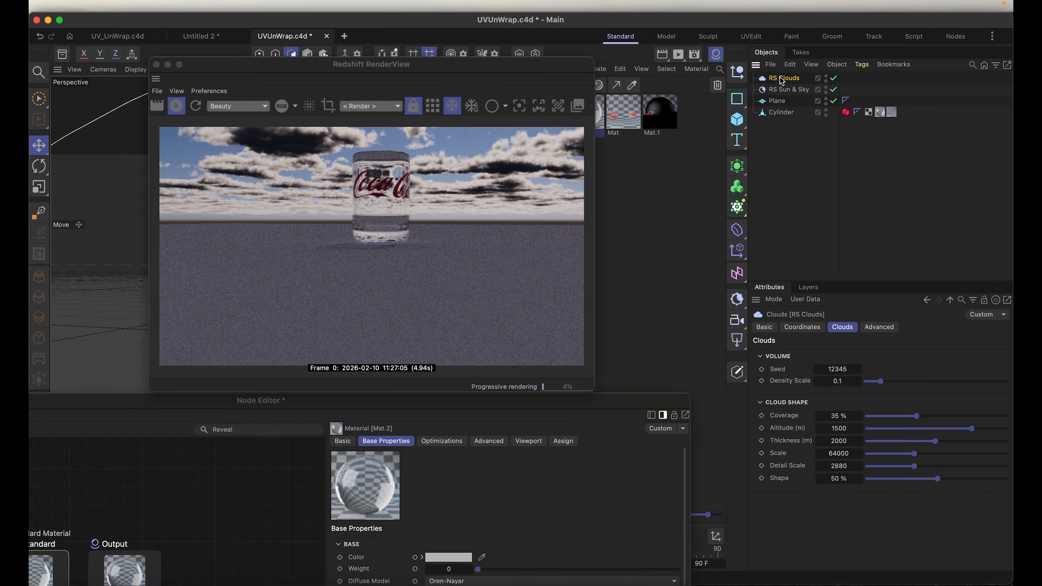
key(Delete)
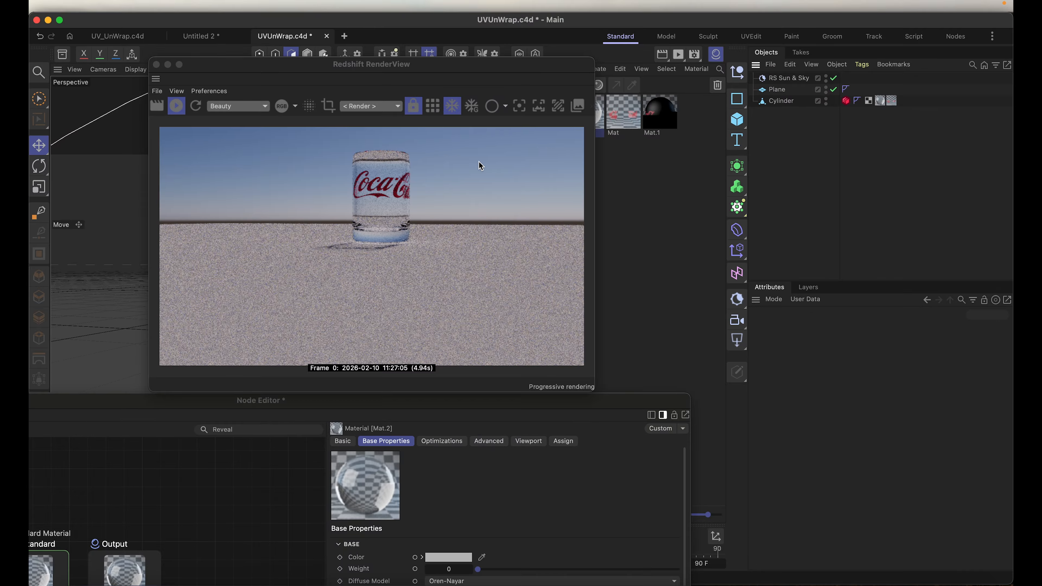
drag(296, 77, 636, 170)
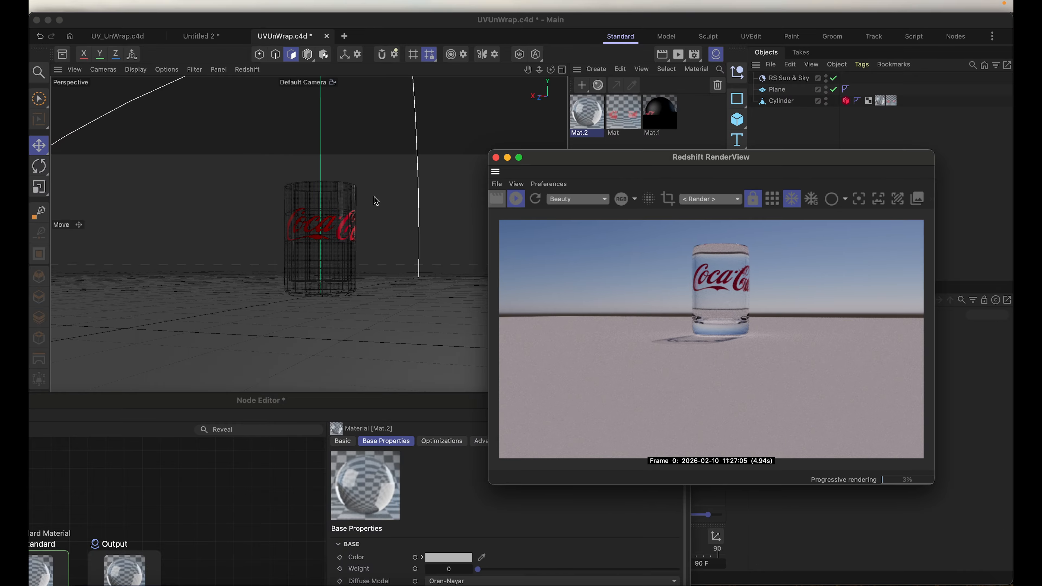
Step: Examine the sunlit glass in the RenderView from several angles and distances, checking its logo, rim, base and cast shadow
scroll(324, 214, up, 5)
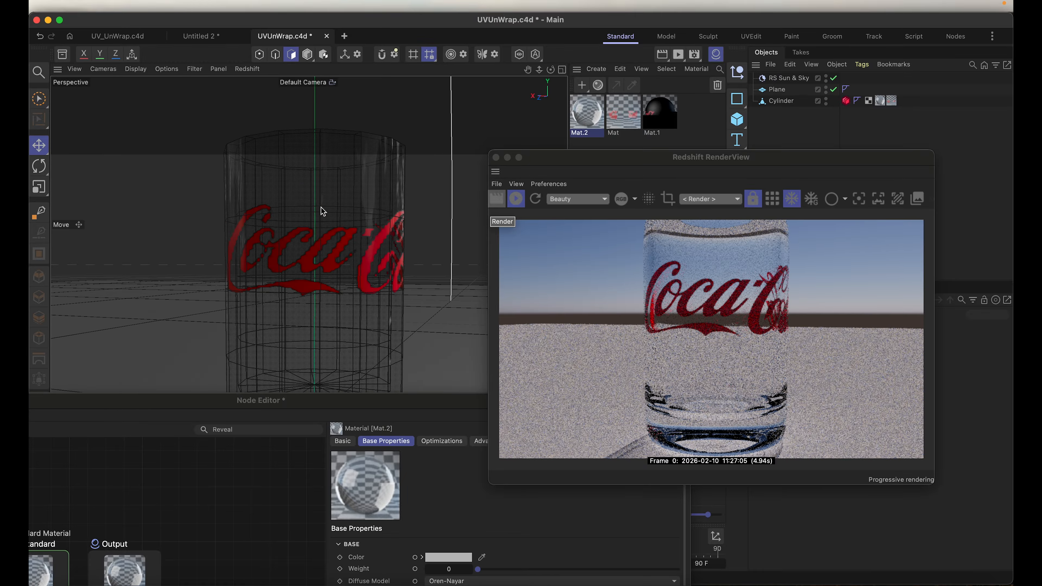
scroll(323, 211, down, 2)
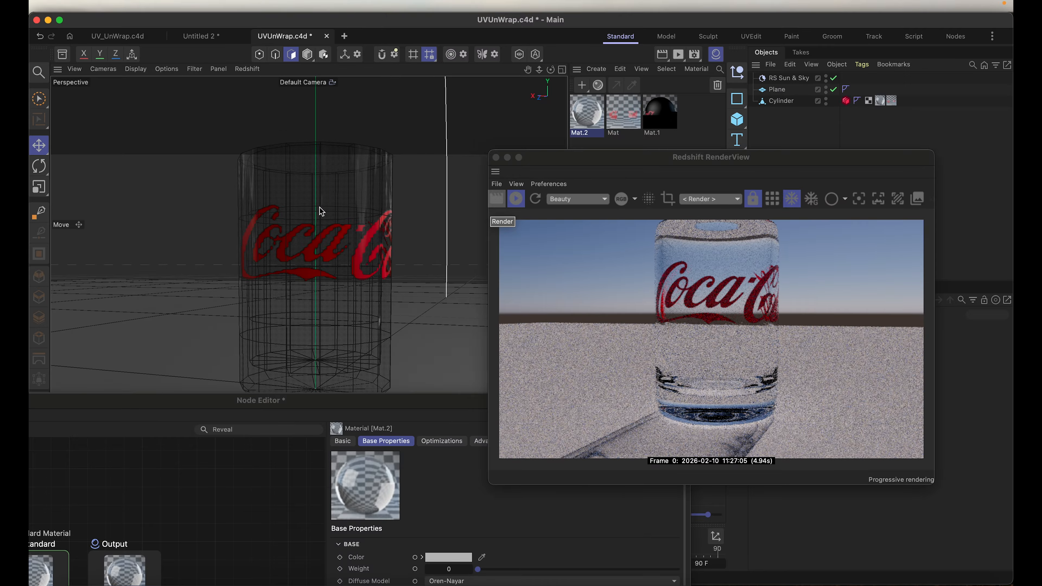
alt+drag(338, 230, 197, 283)
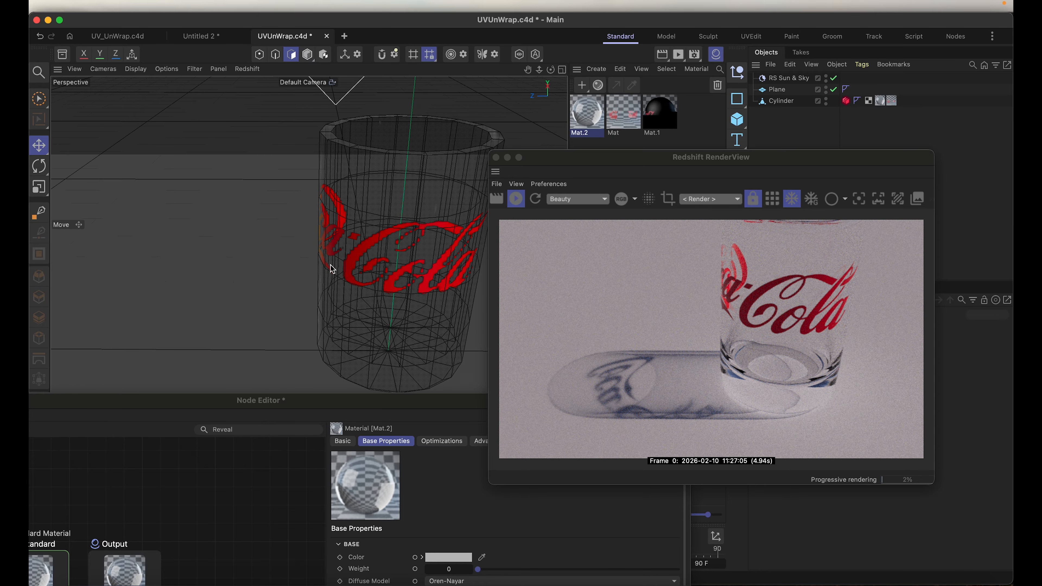
alt+drag(319, 274, 366, 209)
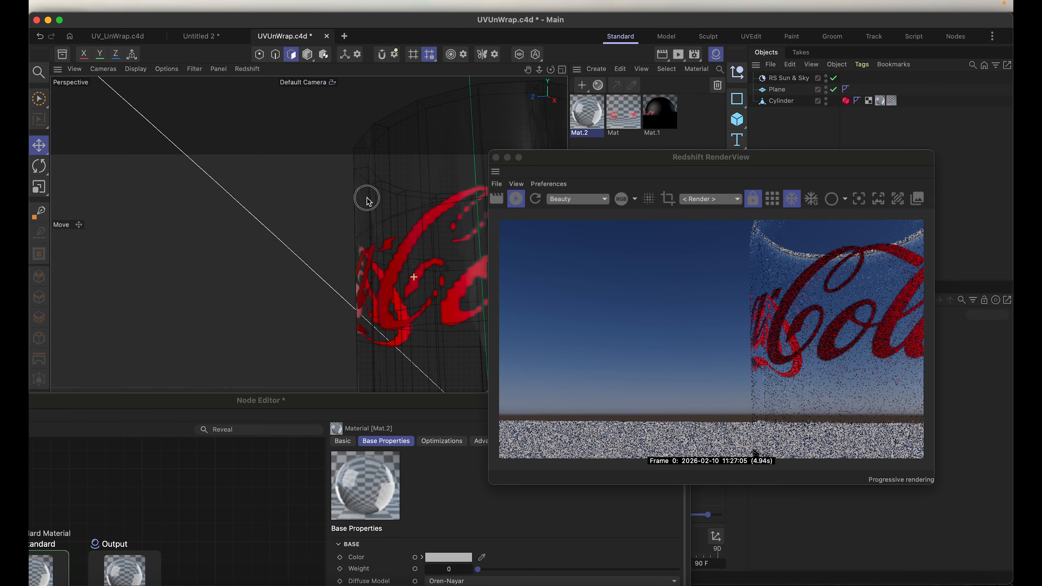
drag(734, 161, 678, 128)
scroll(358, 278, down, 3)
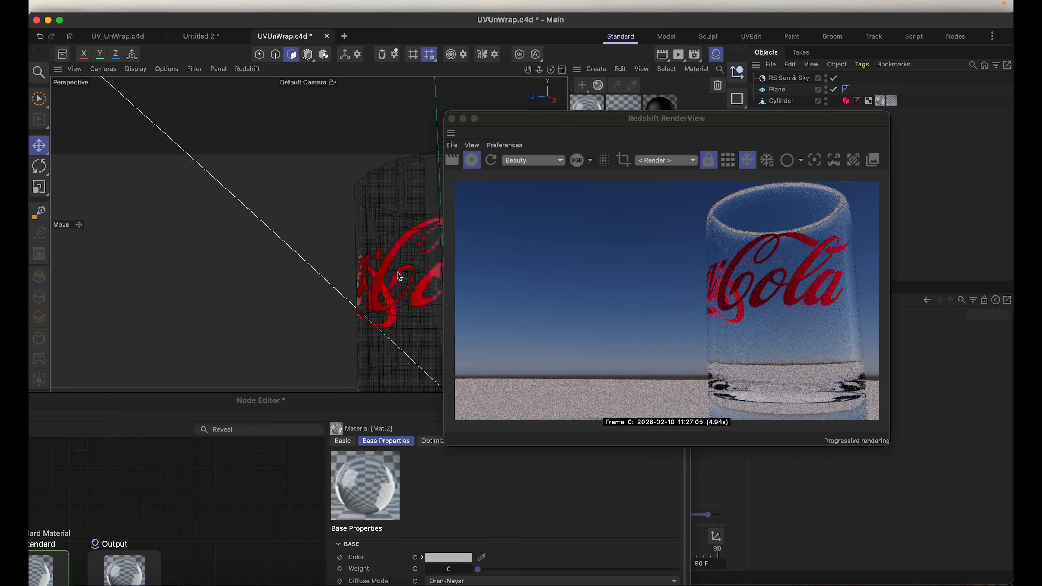
alt+drag(412, 269, 315, 266)
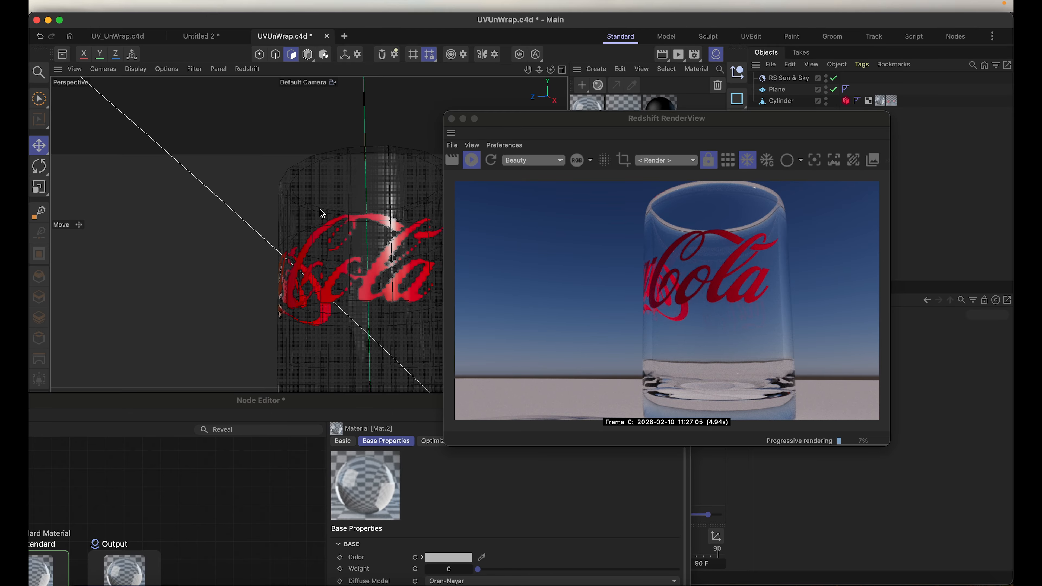
alt+drag(280, 176, 320, 203)
alt+drag(341, 144, 319, 261)
scroll(319, 261, up, 5)
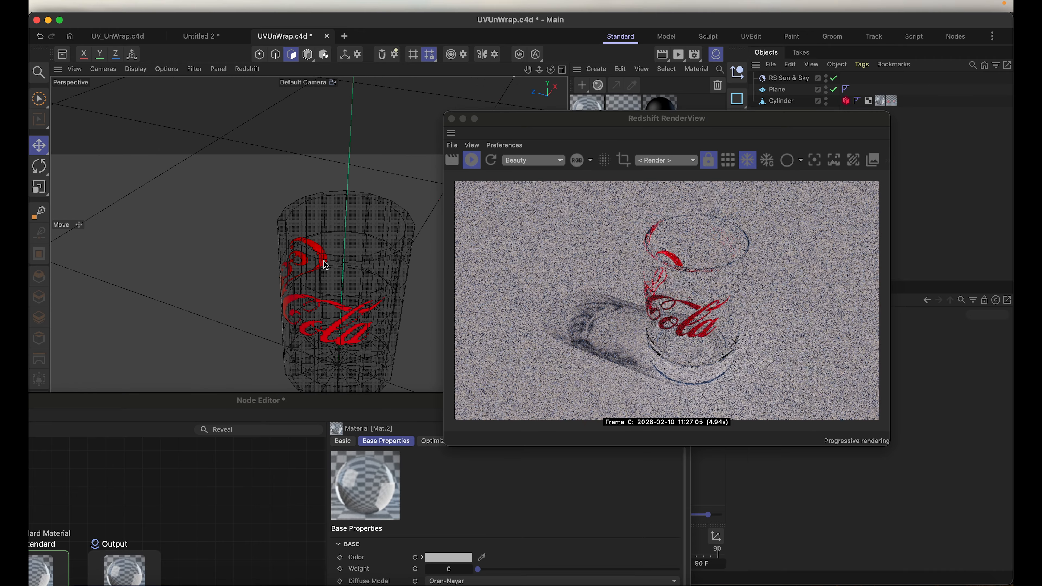
scroll(319, 261, up, 2)
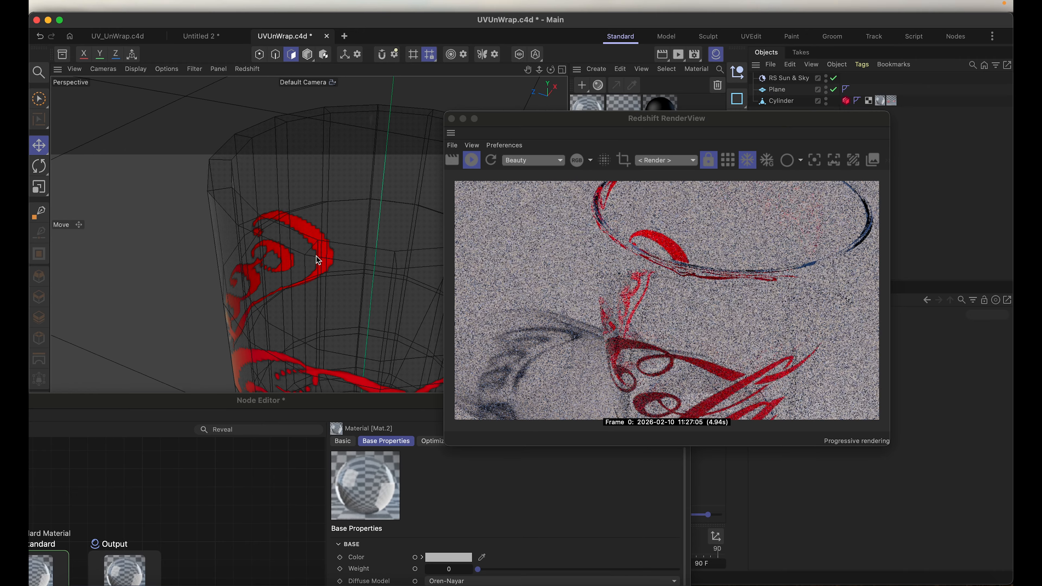
alt+drag(328, 259, 331, 157)
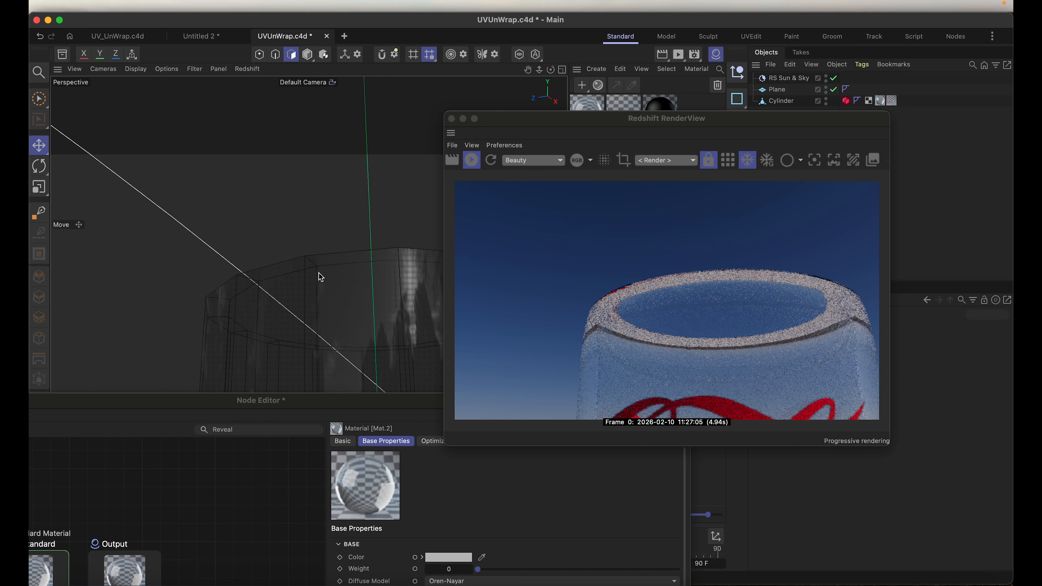
alt+drag(319, 316, 295, 113)
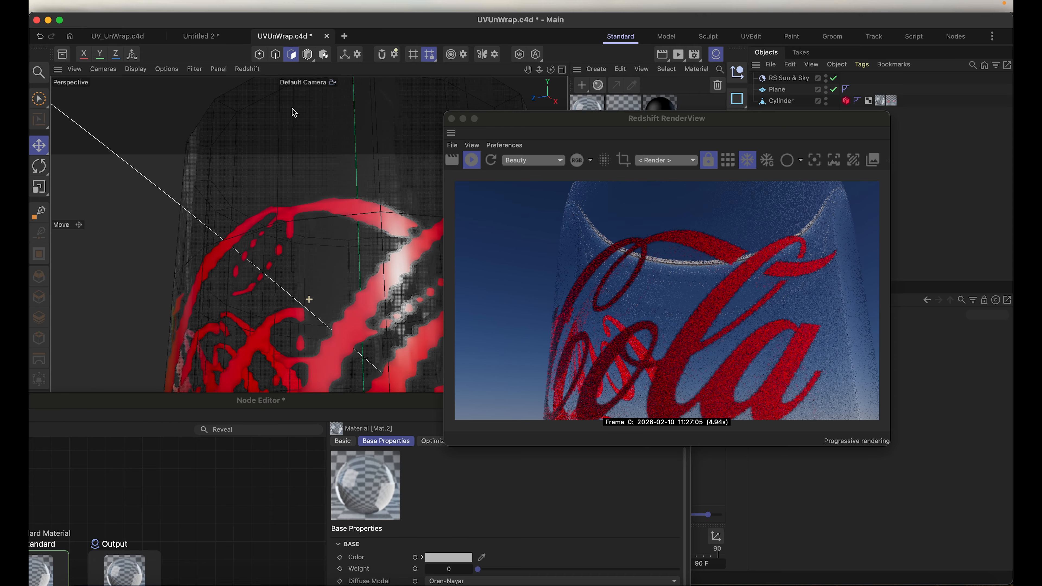
scroll(314, 236, down, 6)
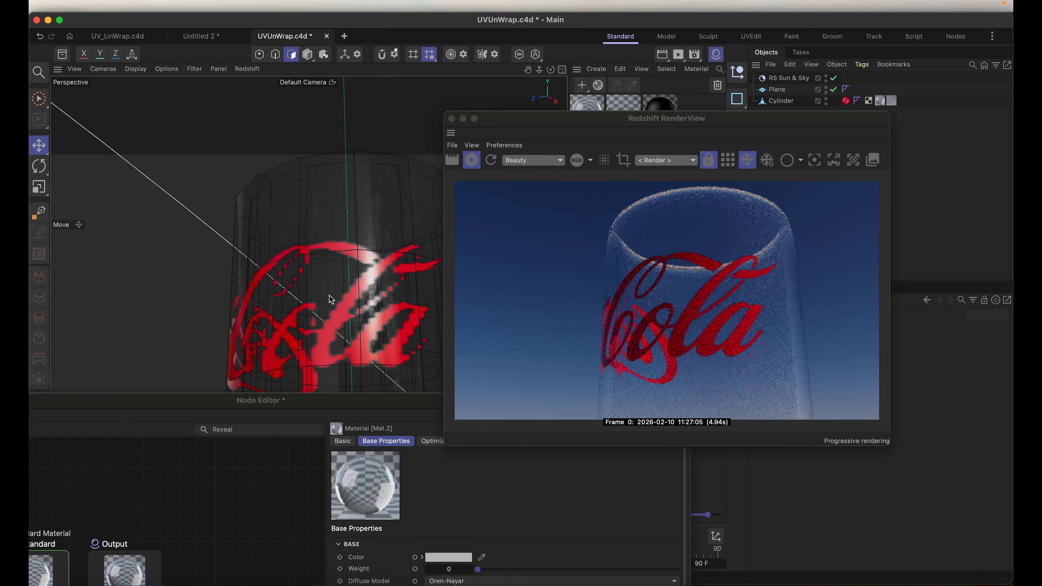
scroll(331, 303, down, 3)
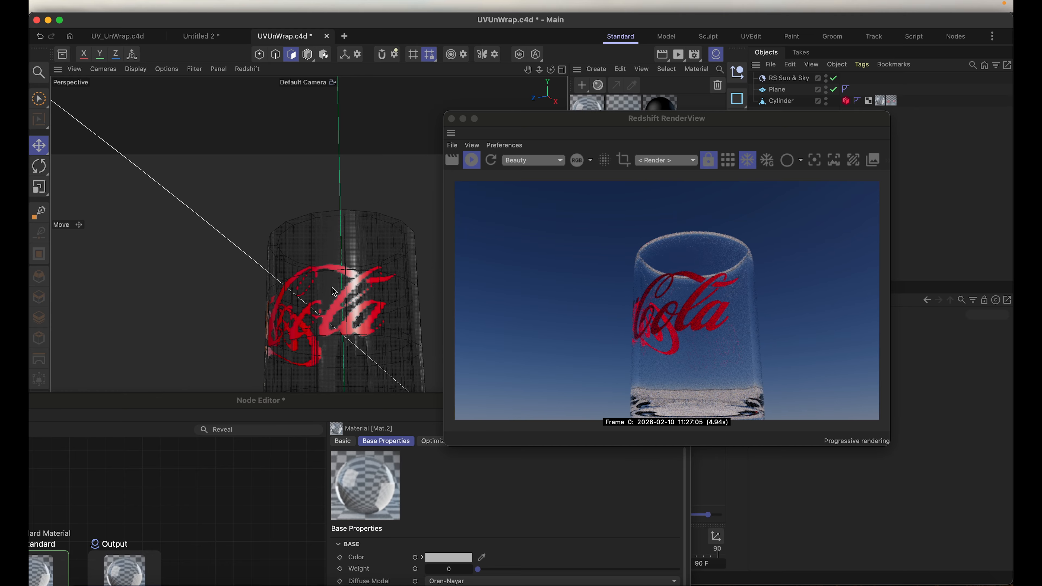
alt+drag(326, 295, 504, 345)
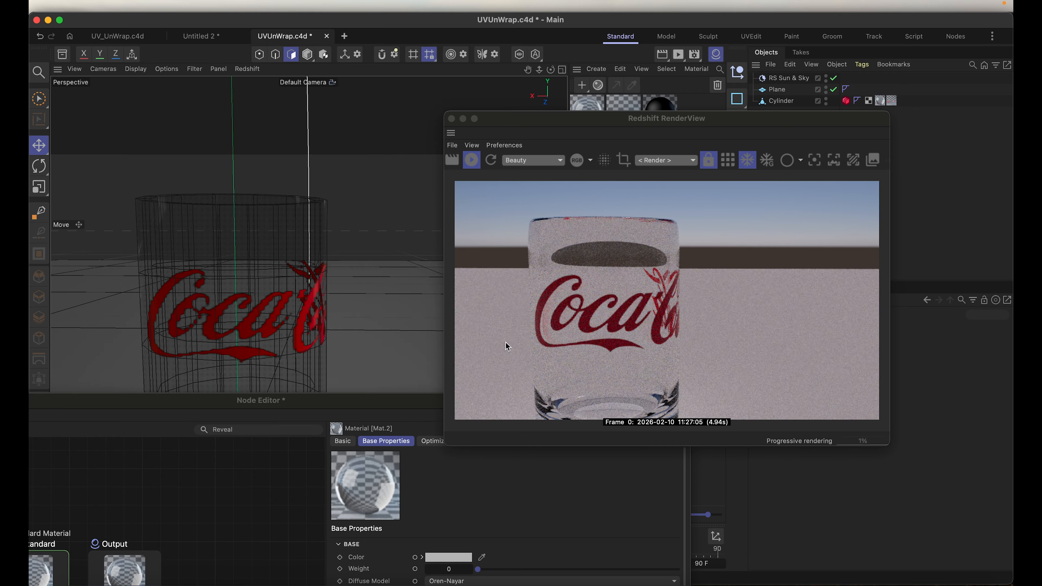